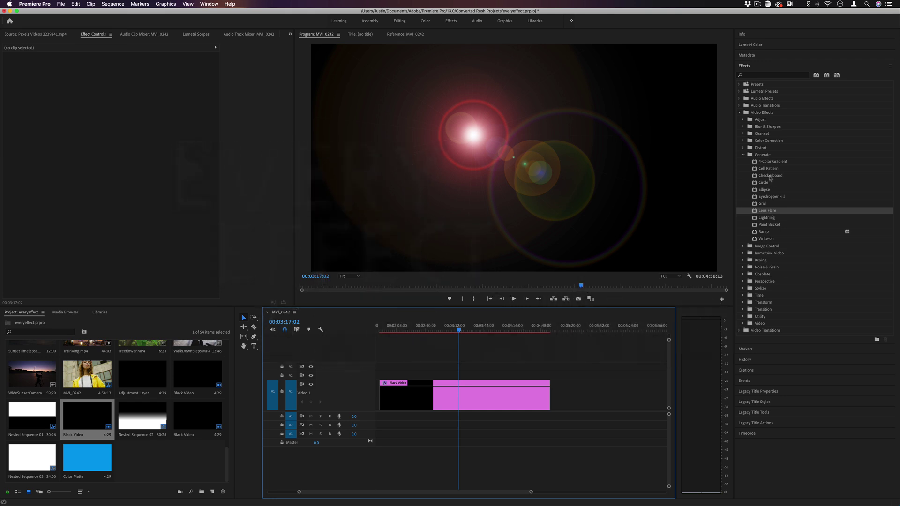
{"action": "left_click", "coordinate": [762, 156]}
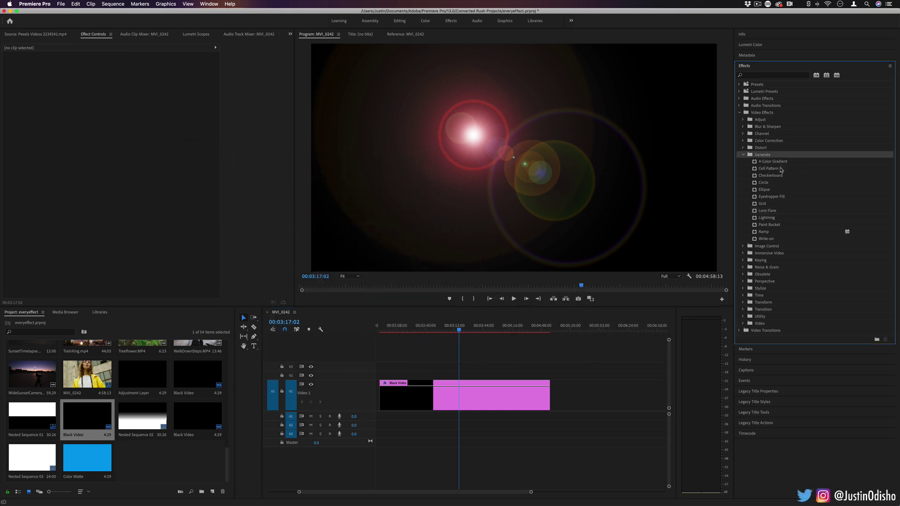
{"action": "left_click", "coordinate": [774, 162]}
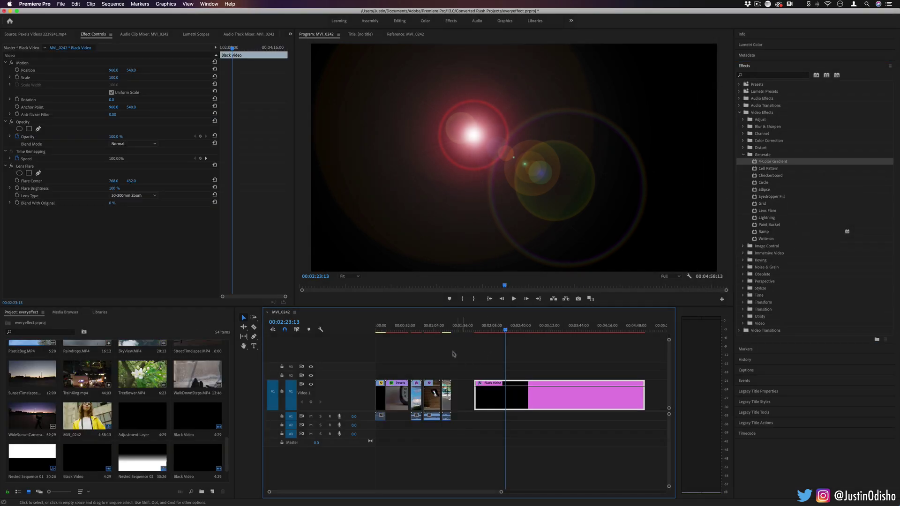
{"action": "left_click", "coordinate": [445, 328]}
{"action": "left_click", "coordinate": [521, 326]}
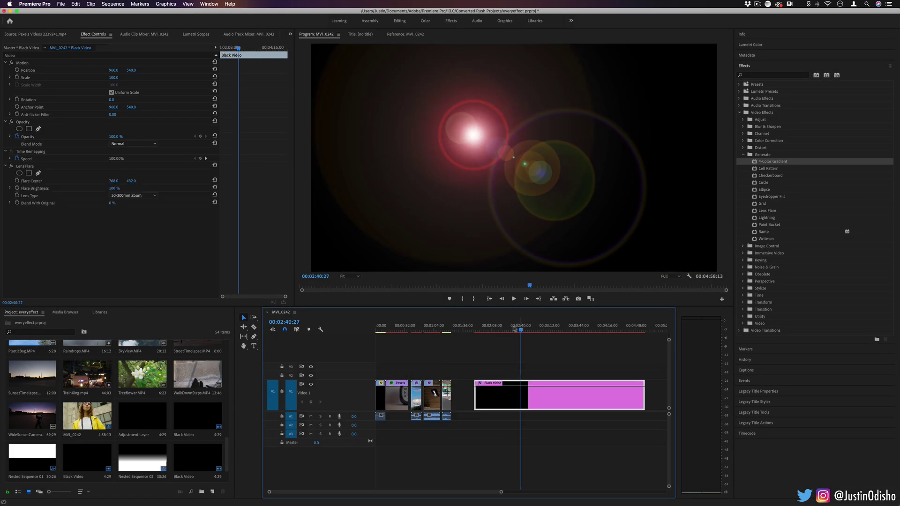
- Create a new Black Video item with the default settings and place it on the Video 1 track over the existing lens flare clip
{"action": "left_click", "coordinate": [61, 4]}
{"action": "mouse_move", "coordinate": [66, 12]}
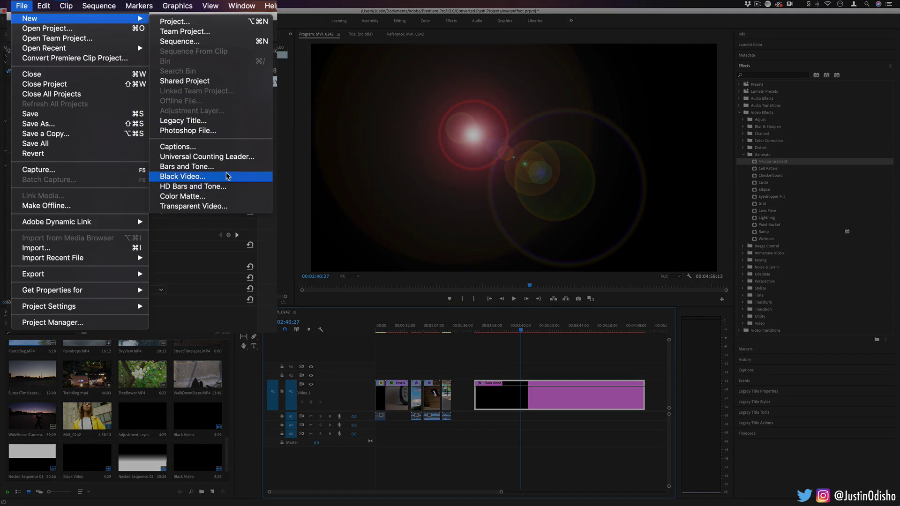
{"action": "left_click", "coordinate": [225, 176]}
{"action": "key", "text": "Return"}
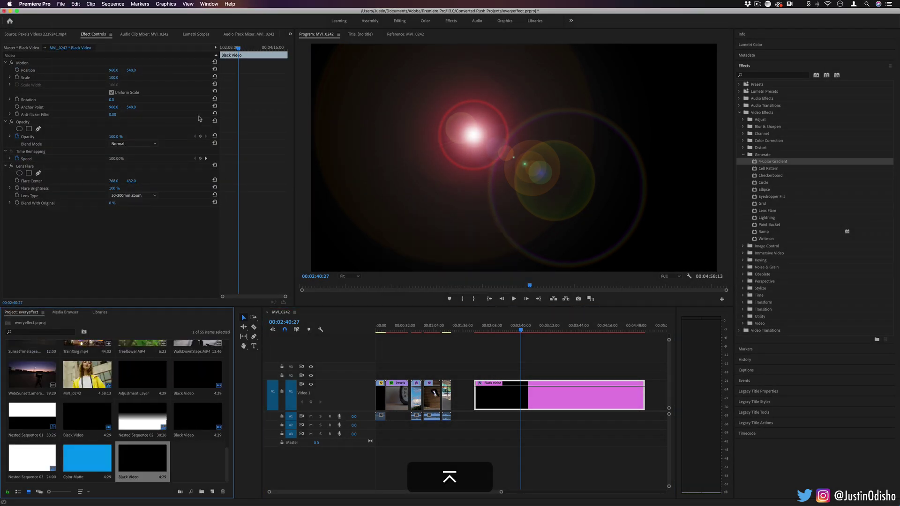
{"action": "left_click_drag", "start_coordinate": [130, 460], "coordinate": [479, 395]}
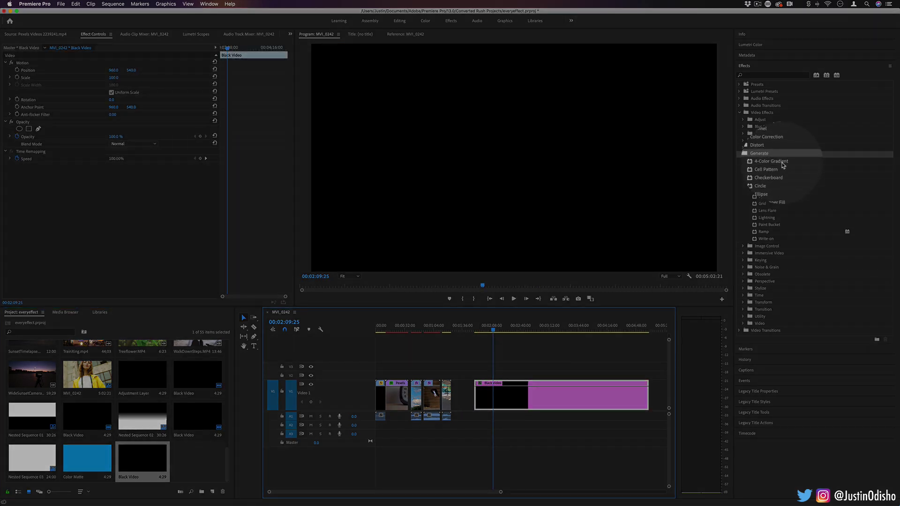
- Apply the 4-Color Gradient effect to the Black Video clip and change Color 1 to bright green and Color 3 to dark blue
{"action": "left_click_drag", "start_coordinate": [782, 163], "coordinate": [531, 404]}
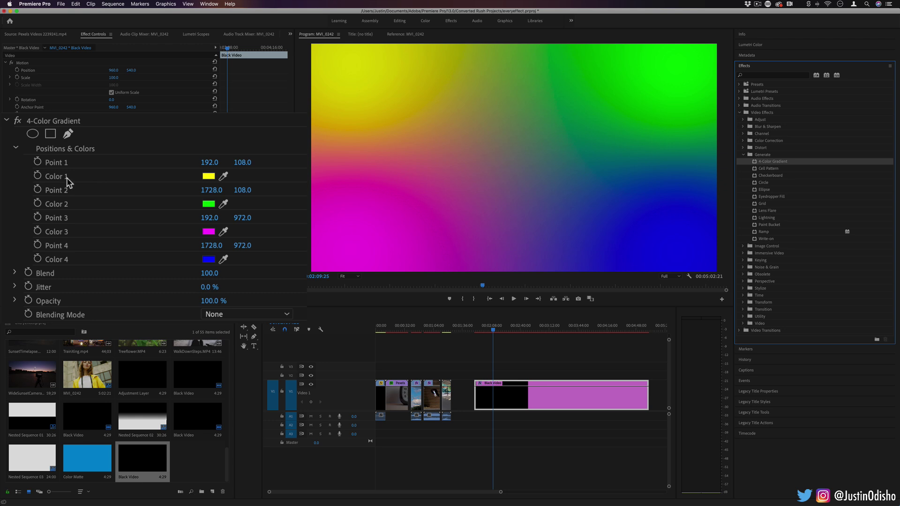
{"action": "left_click", "coordinate": [208, 176]}
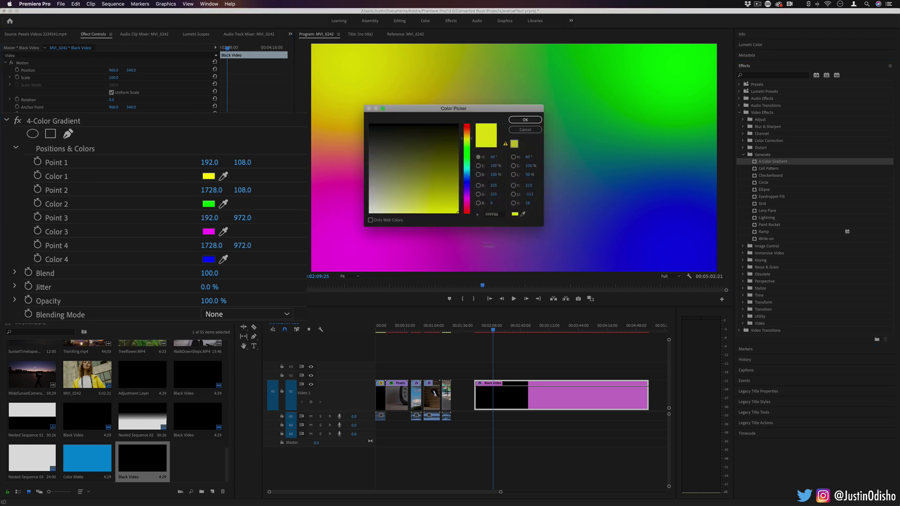
{"action": "left_click", "coordinate": [466, 160]}
{"action": "left_click", "coordinate": [448, 185]}
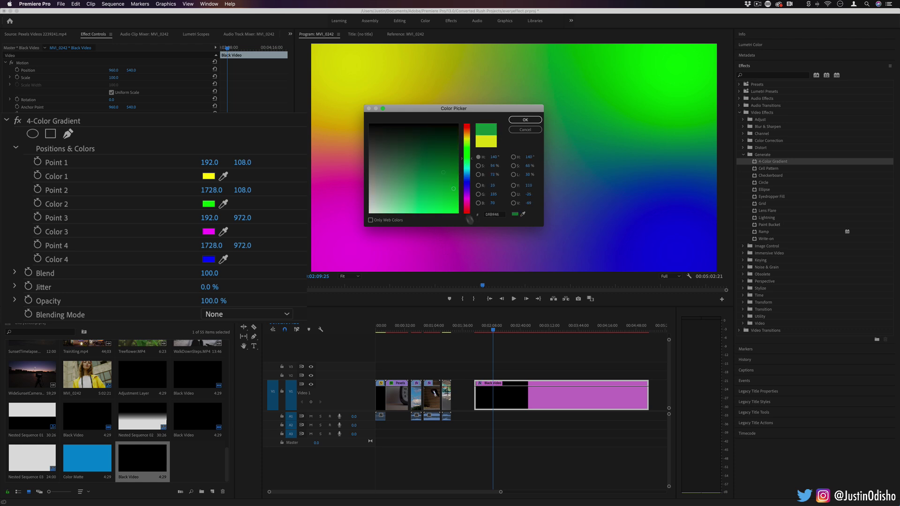
{"action": "left_click", "coordinate": [456, 211]}
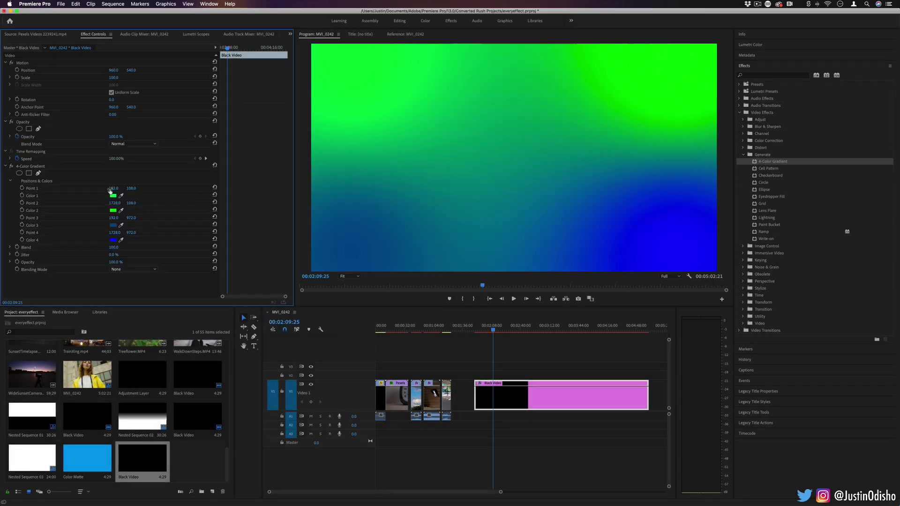
- Reposition the gradient points to about 963, 547 (Point 1), 536, 313 (Point 2), 1388, 622 (Point 3) and 1669, 276 (Point 4)
{"action": "left_click", "coordinate": [62, 190]}
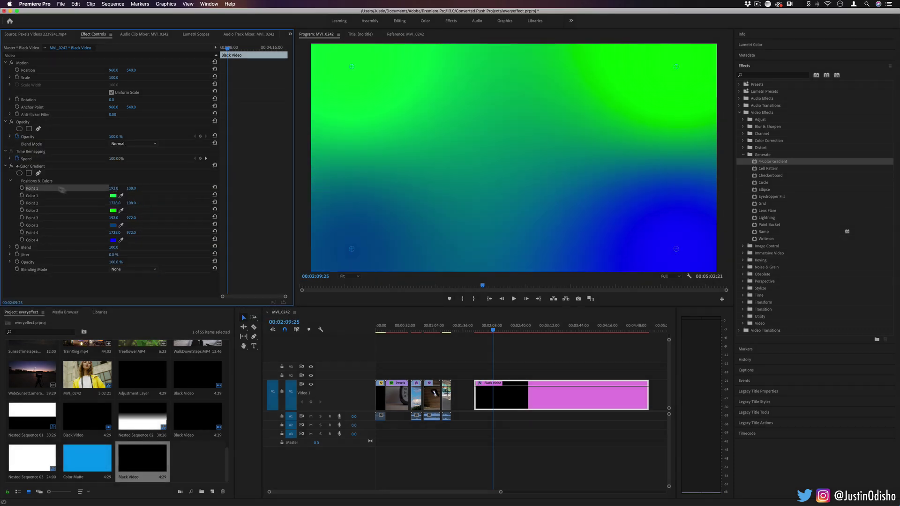
{"action": "left_click", "coordinate": [113, 189]}
{"action": "left_click_drag", "start_coordinate": [352, 68], "coordinate": [517, 161]}
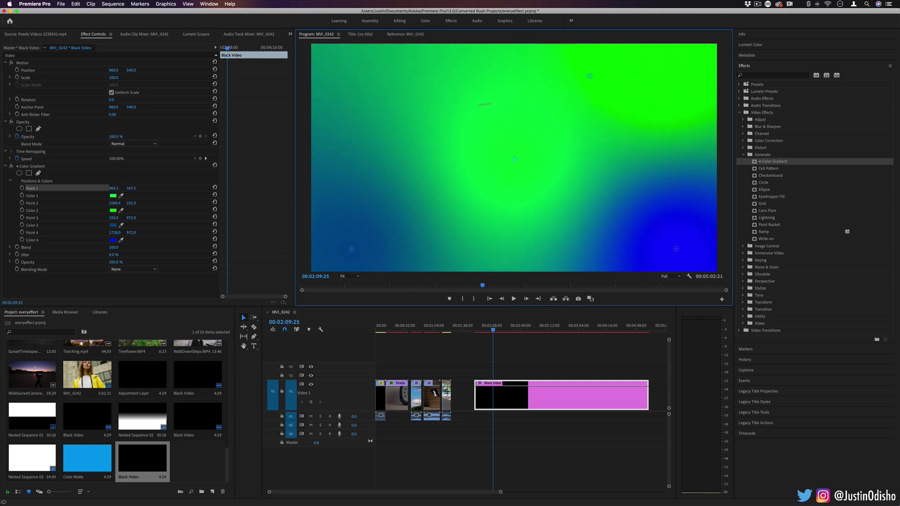
{"action": "left_click_drag", "start_coordinate": [485, 104], "coordinate": [424, 111]}
{"action": "left_click_drag", "start_coordinate": [680, 244], "coordinate": [664, 103]}
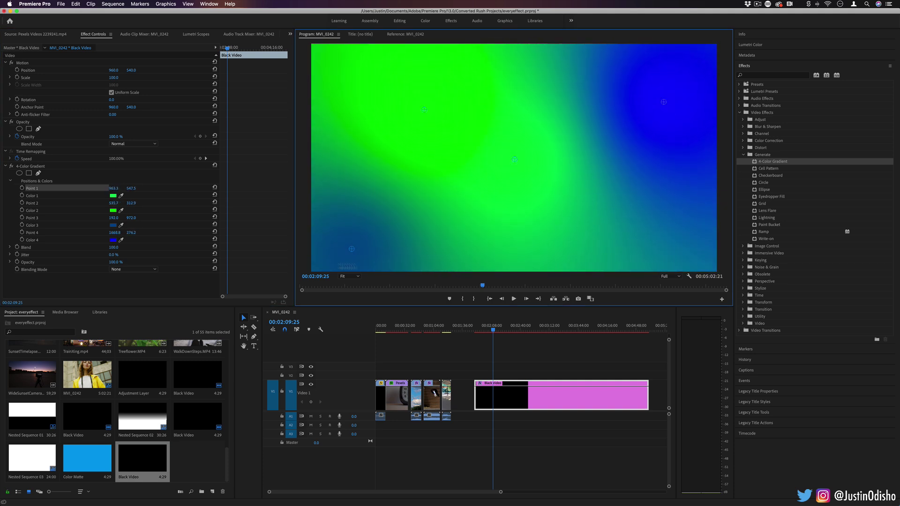
{"action": "left_click_drag", "start_coordinate": [352, 251], "coordinate": [604, 175]}
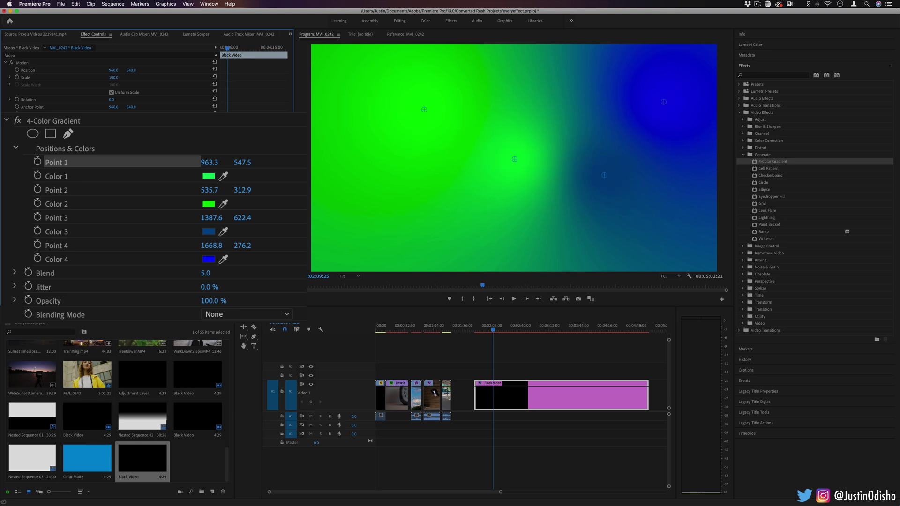
- Set the 4-Color Gradient's Blend to 854 and look through its Blending Mode options without changing the mode
{"action": "left_click_drag", "start_coordinate": [209, 274], "coordinate": [532, 273]}
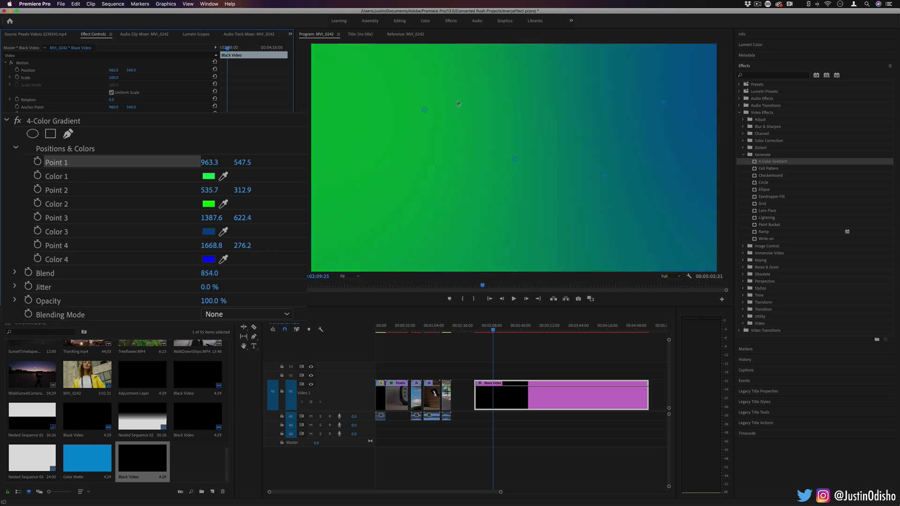
{"action": "left_click", "coordinate": [192, 240]}
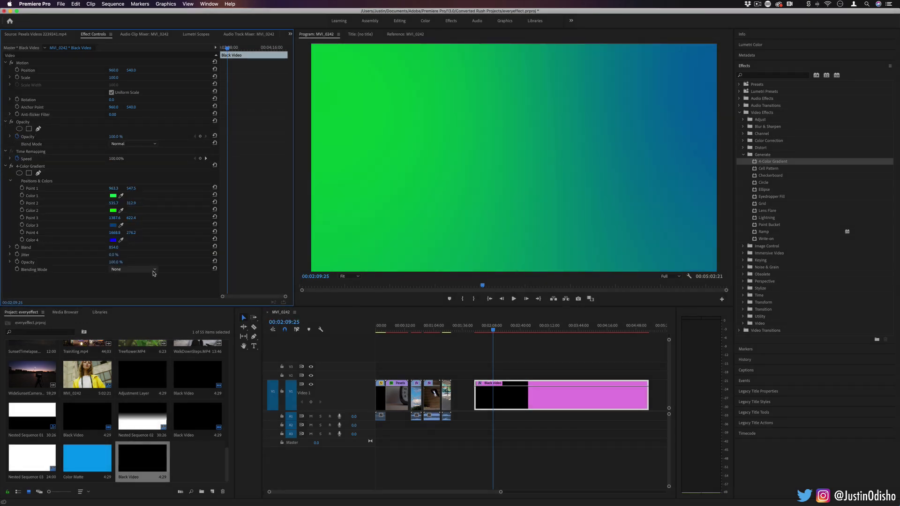
{"action": "left_click", "coordinate": [150, 273]}
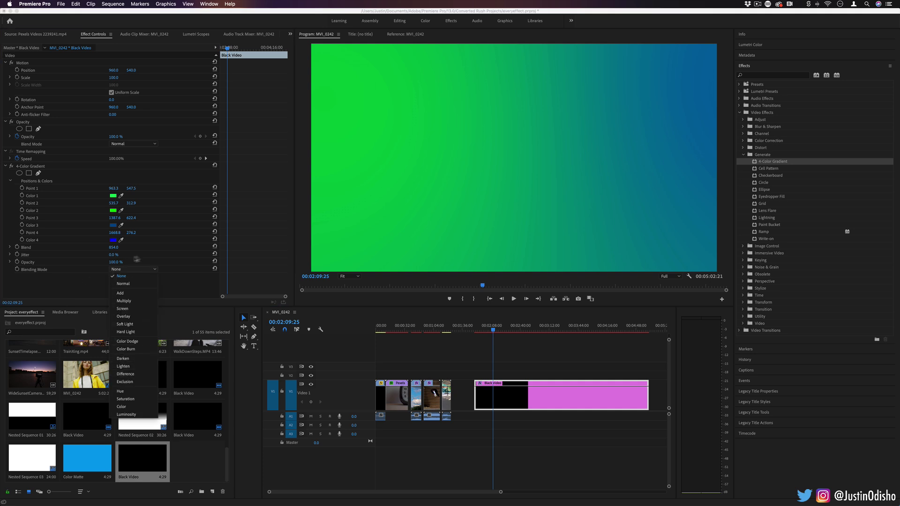
{"action": "key", "text": "Escape"}
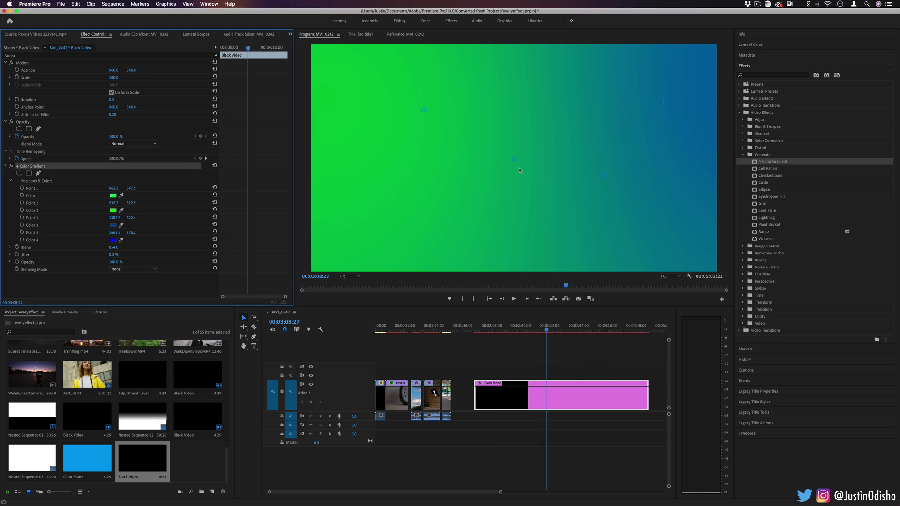
- Move gradient Point 1 toward the frame's lower-right corner, and delete the 4-Color Gradient effect from the clip
{"action": "left_click_drag", "start_coordinate": [519, 171], "coordinate": [658, 246]}
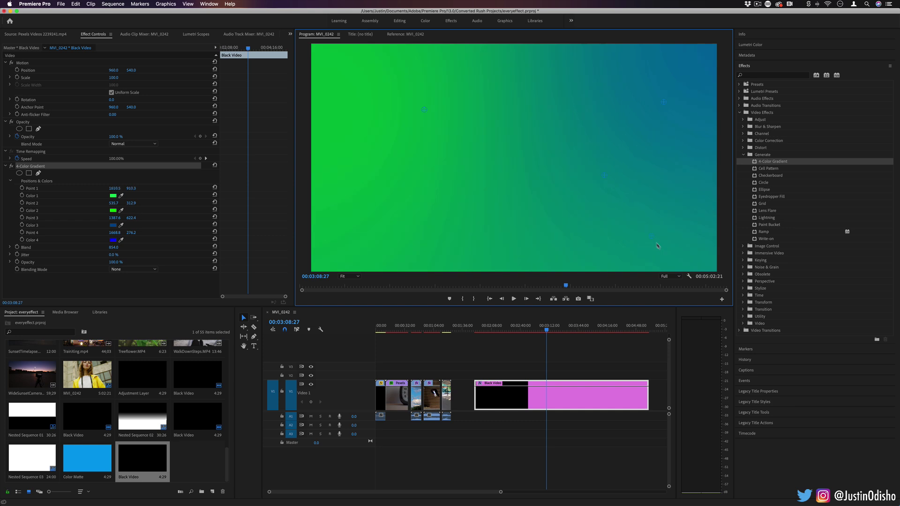
{"action": "left_click", "coordinate": [58, 168]}
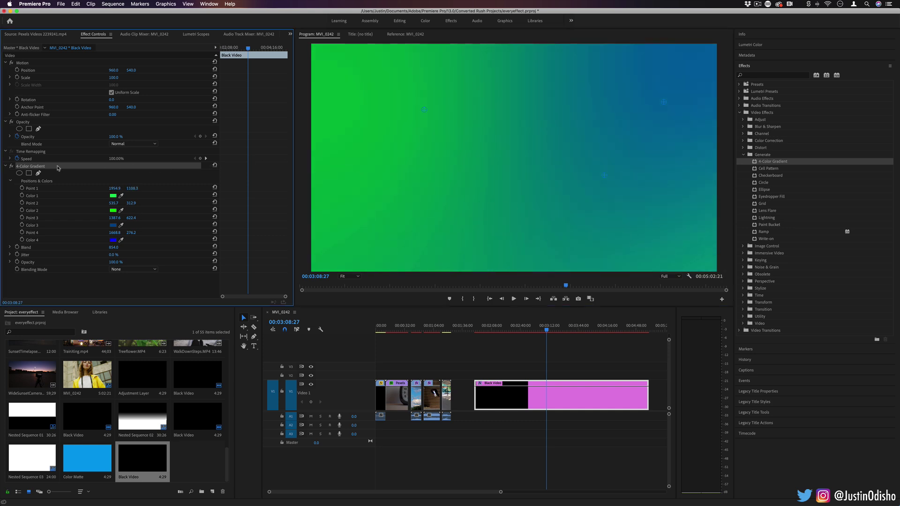
{"action": "key", "text": "BackSpace"}
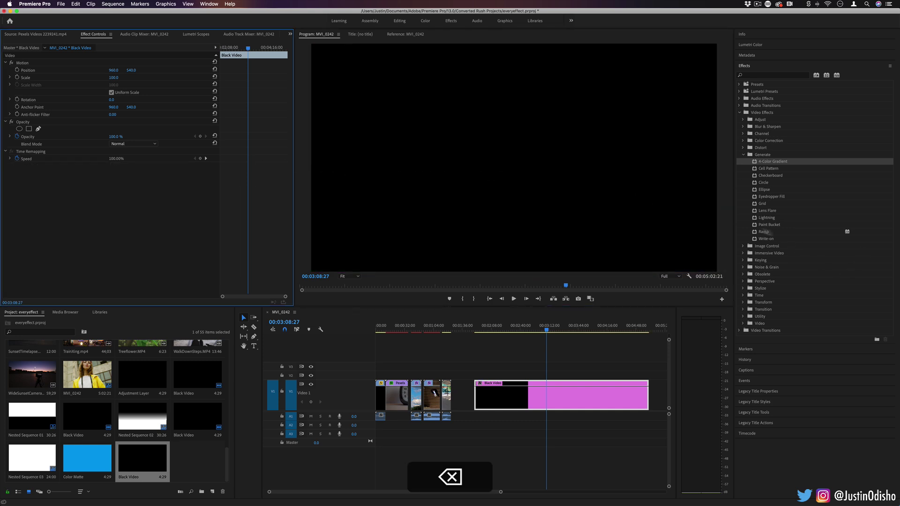
- Apply the Ramp effect to the Black Video clip and set its Start Color to blue and End Color to red
{"action": "left_click", "coordinate": [763, 232]}
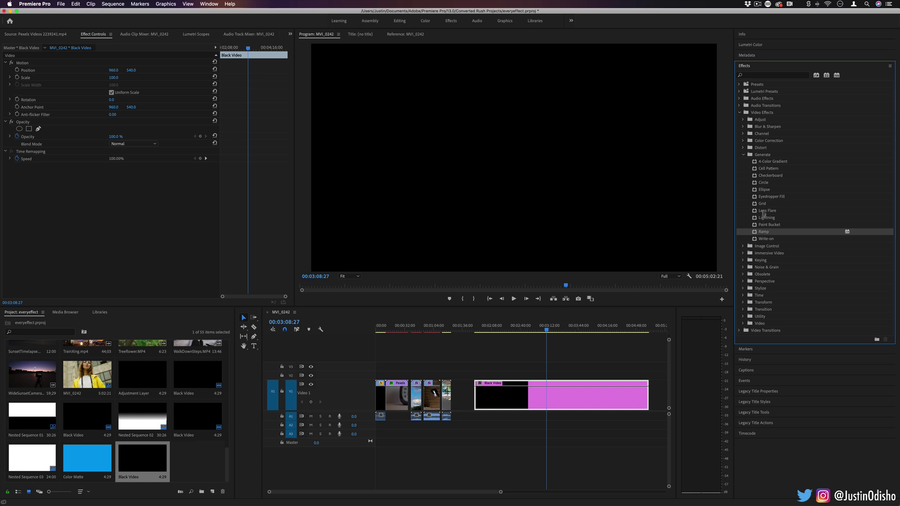
{"action": "left_click_drag", "start_coordinate": [762, 232], "coordinate": [561, 397]}
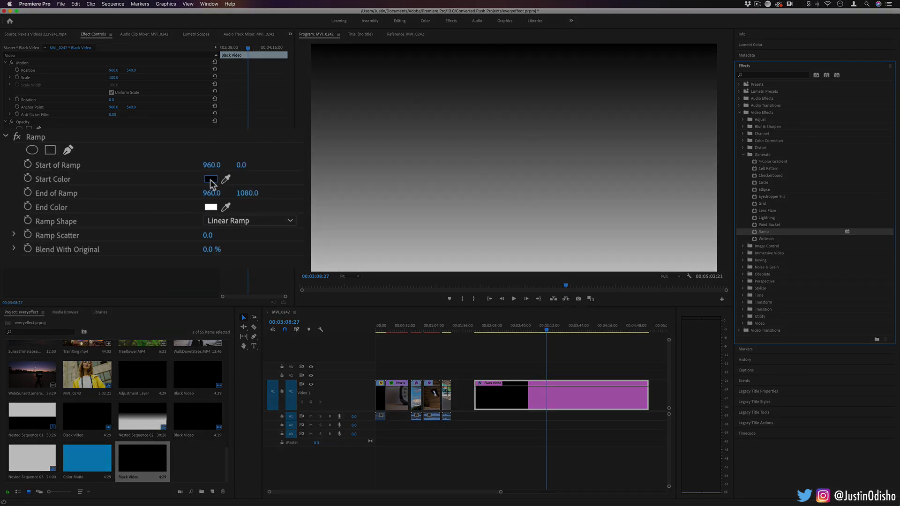
{"action": "left_click", "coordinate": [113, 188]}
{"action": "left_click", "coordinate": [466, 177]}
{"action": "left_click_drag", "start_coordinate": [437, 189], "coordinate": [464, 221]}
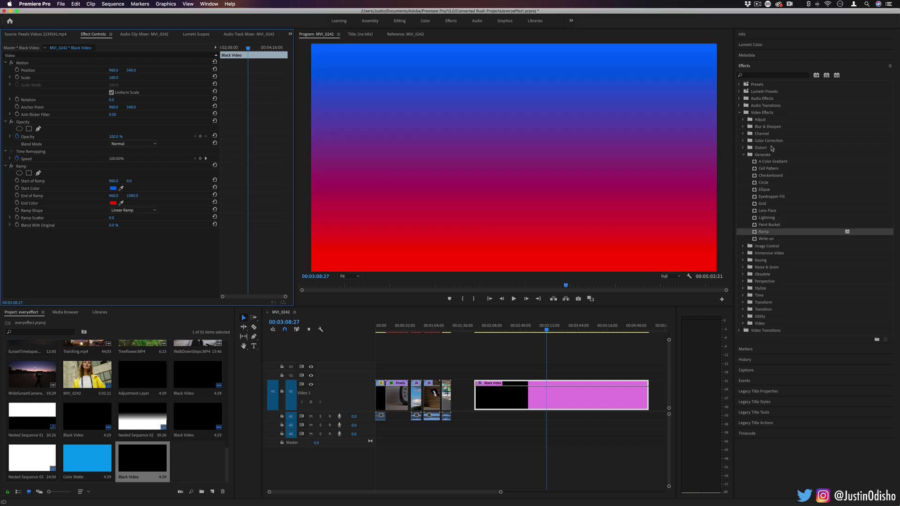
{"action": "left_click", "coordinate": [761, 143]}
{"action": "left_click", "coordinate": [743, 134]}
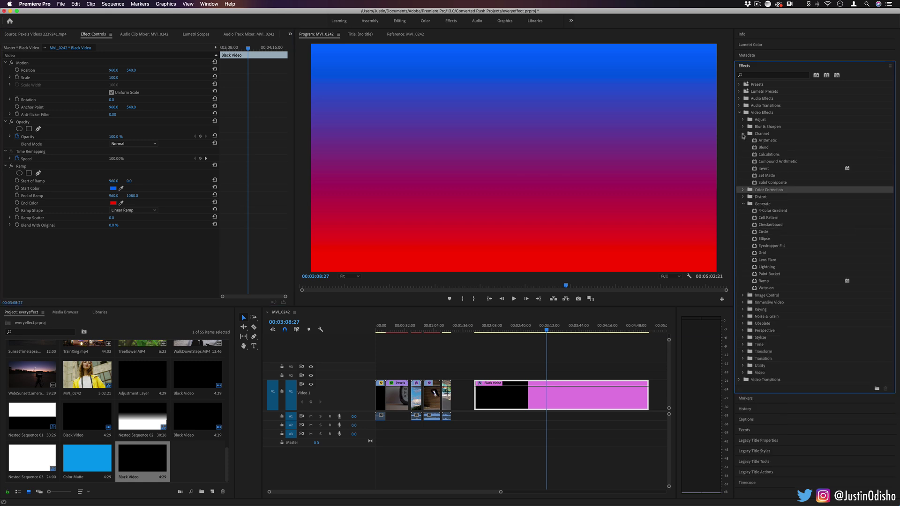
{"action": "left_click", "coordinate": [767, 175]}
{"action": "left_click", "coordinate": [743, 134]}
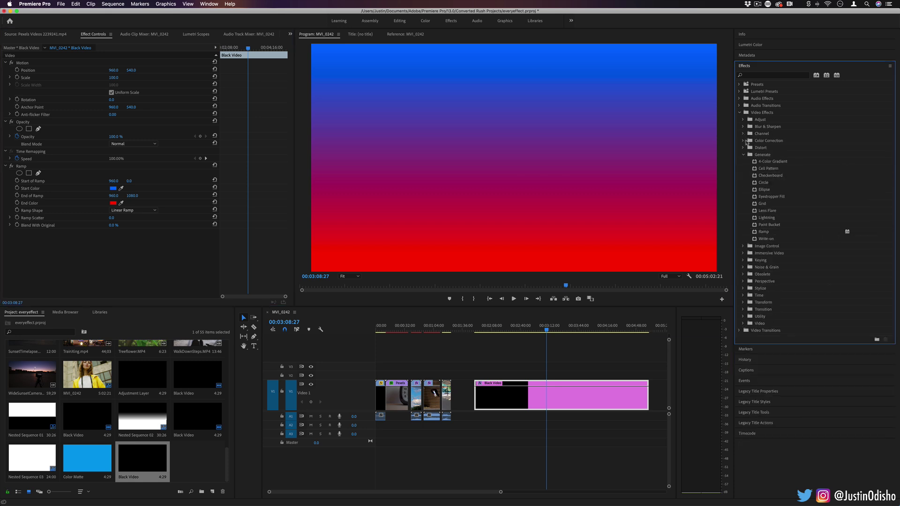
{"action": "left_click", "coordinate": [763, 154]}
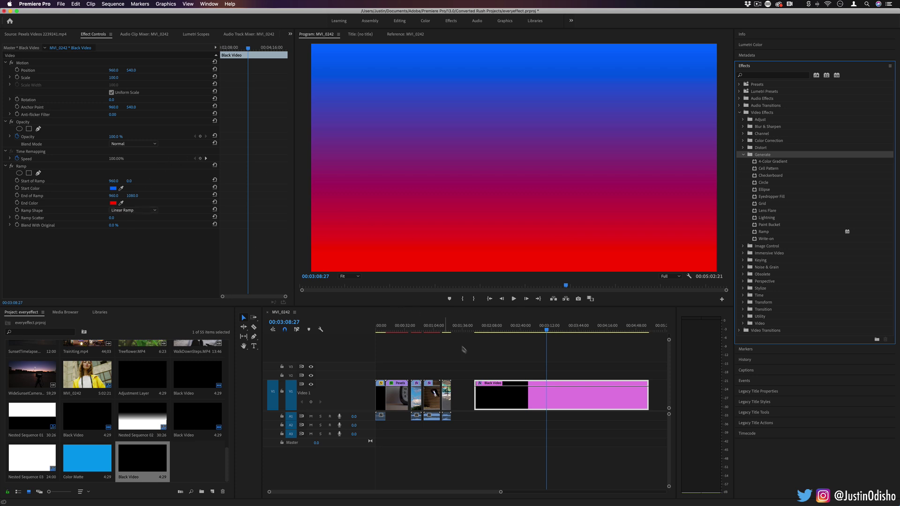
- Switch the Ramp effect to a Radial Ramp with a Ramp Scatter of 36 and shift its start point down
{"action": "mouse_move", "coordinate": [113, 225]}
{"action": "left_mouse_down"}
{"action": "mouse_move", "coordinate": [160, 226]}
{"action": "mouse_move", "coordinate": [111, 226]}
{"action": "left_mouse_up"}
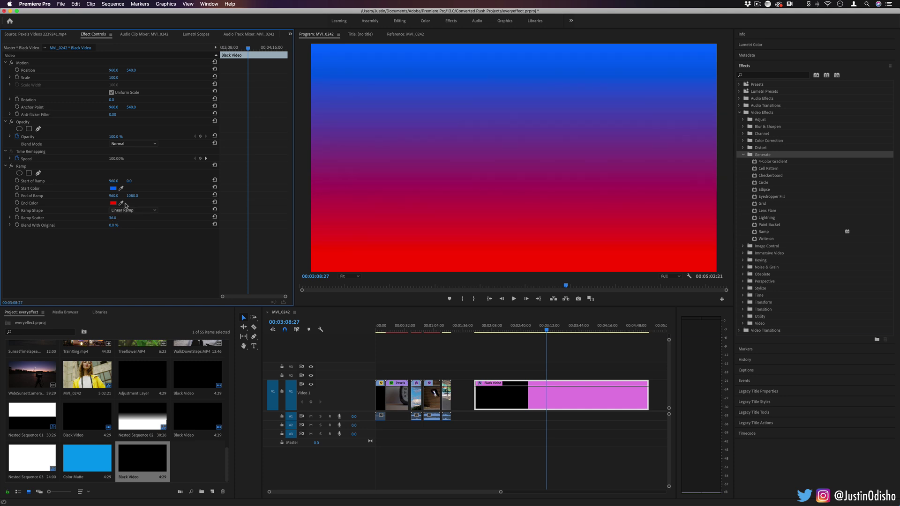
{"action": "left_click", "coordinate": [152, 211]}
{"action": "left_click", "coordinate": [143, 225]}
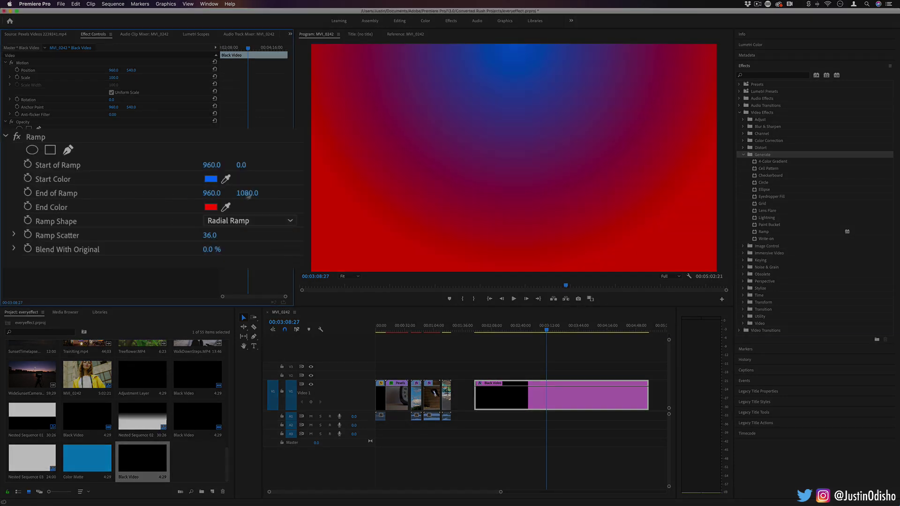
{"action": "left_click_drag", "start_coordinate": [243, 165], "coordinate": [263, 165]}
- Replace the clip's Ramp effect with the Cell Pattern effect and set its Evolution to 6x334.0°
{"action": "left_click", "coordinate": [792, 169]}
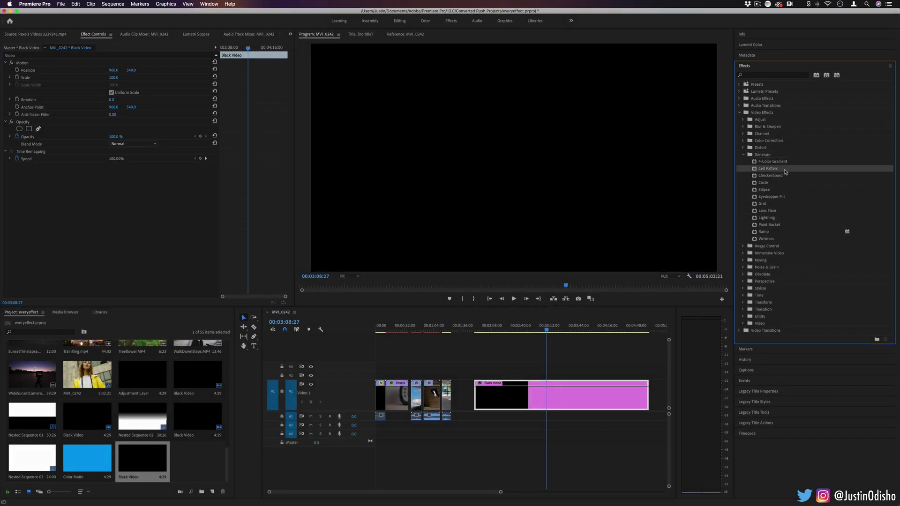
{"action": "left_click_drag", "start_coordinate": [785, 172], "coordinate": [532, 397]}
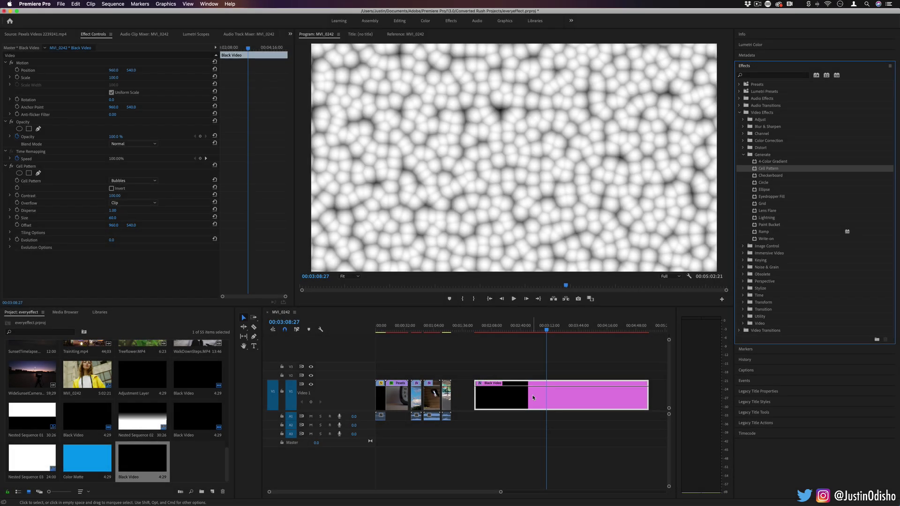
{"action": "left_click", "coordinate": [503, 330]}
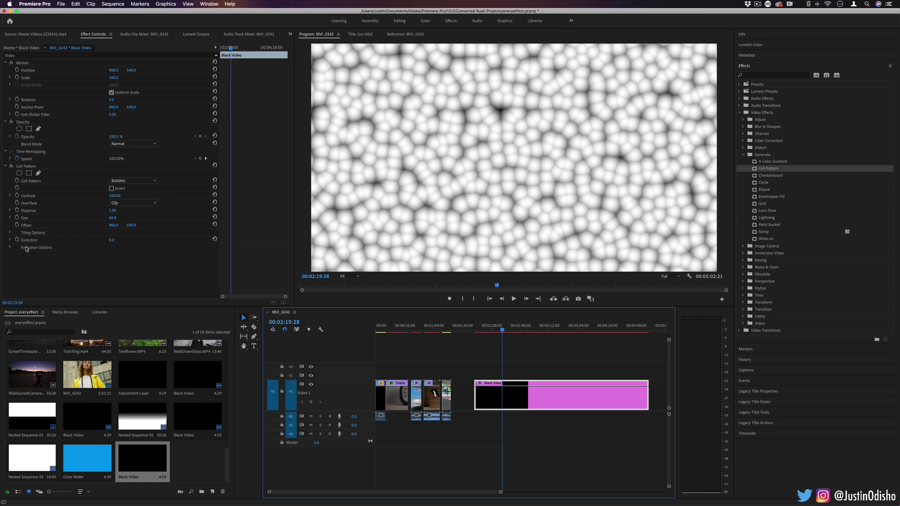
{"action": "left_click", "coordinate": [28, 241]}
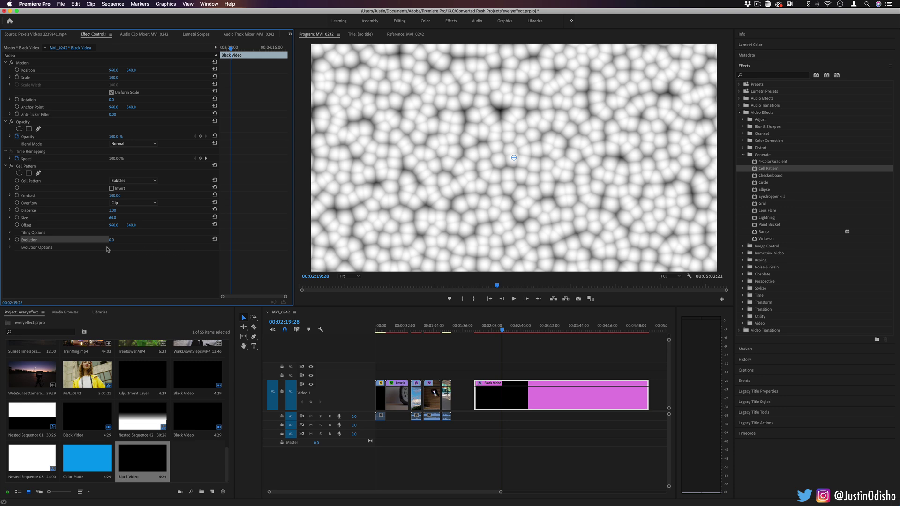
{"action": "left_click_drag", "start_coordinate": [196, 265], "coordinate": [314, 265]}
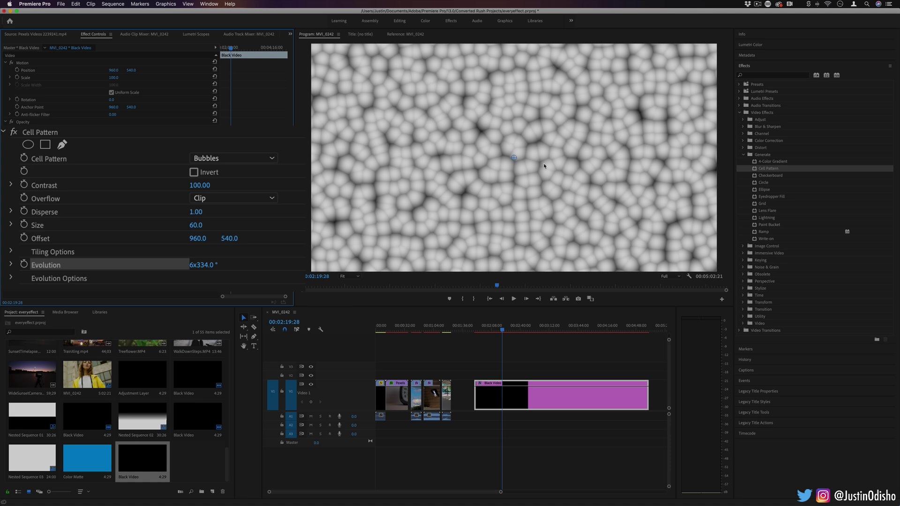
- Try the Crystals type for the Cell Pattern effect and settle on Crystals HQ
{"action": "left_click", "coordinate": [129, 181]}
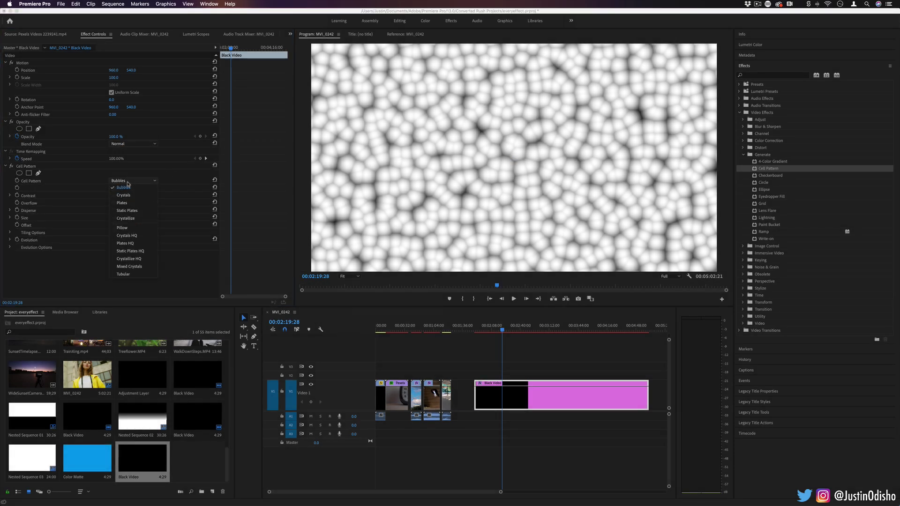
{"action": "left_click", "coordinate": [129, 195]}
{"action": "left_click", "coordinate": [136, 180]}
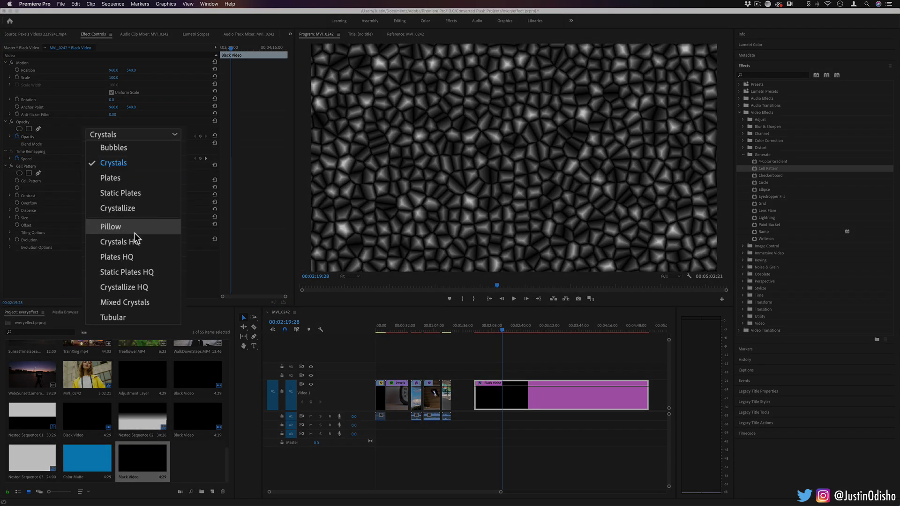
{"action": "left_click", "coordinate": [134, 243]}
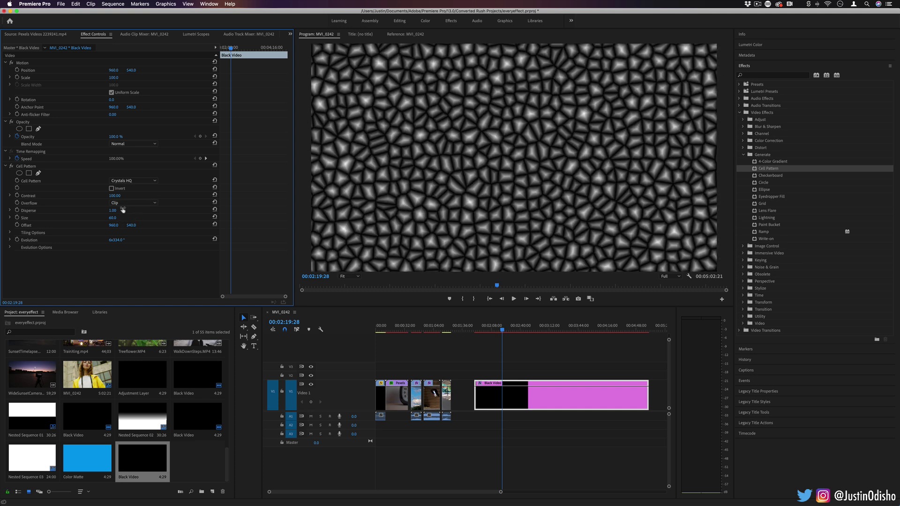
- Try a Cell Pattern Disperse of 0.00, and set Disperse to 1.10 and Size to 29.0
{"action": "left_click_drag", "start_coordinate": [113, 210], "coordinate": [51, 210]}
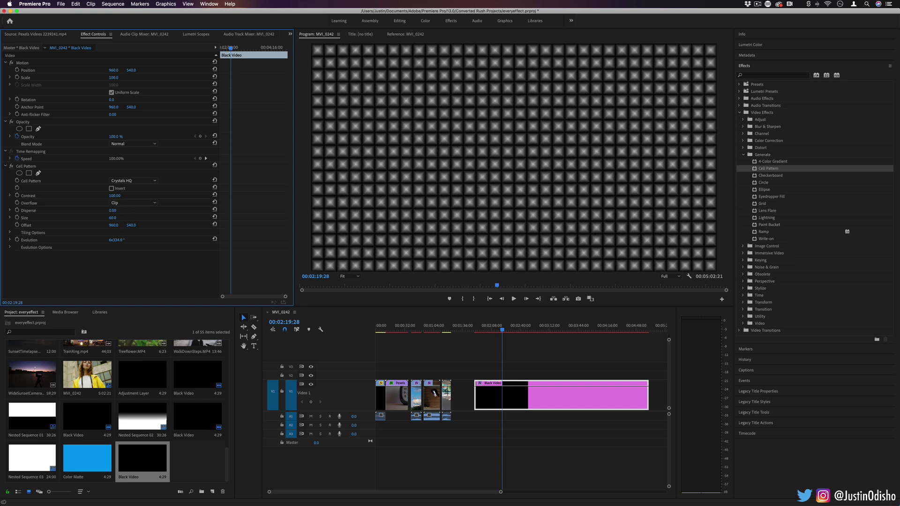
{"action": "left_click_drag", "start_coordinate": [115, 210], "coordinate": [119, 210]}
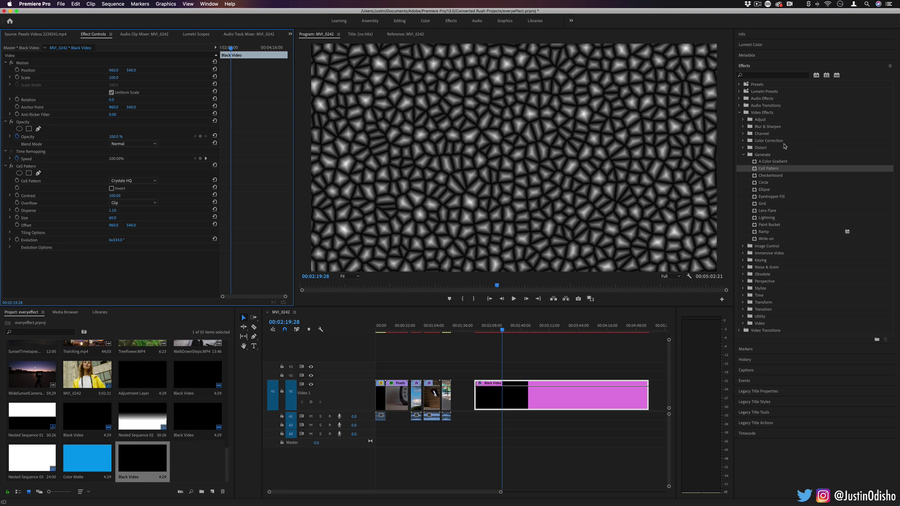
{"action": "left_click_drag", "start_coordinate": [113, 219], "coordinate": [126, 222]}
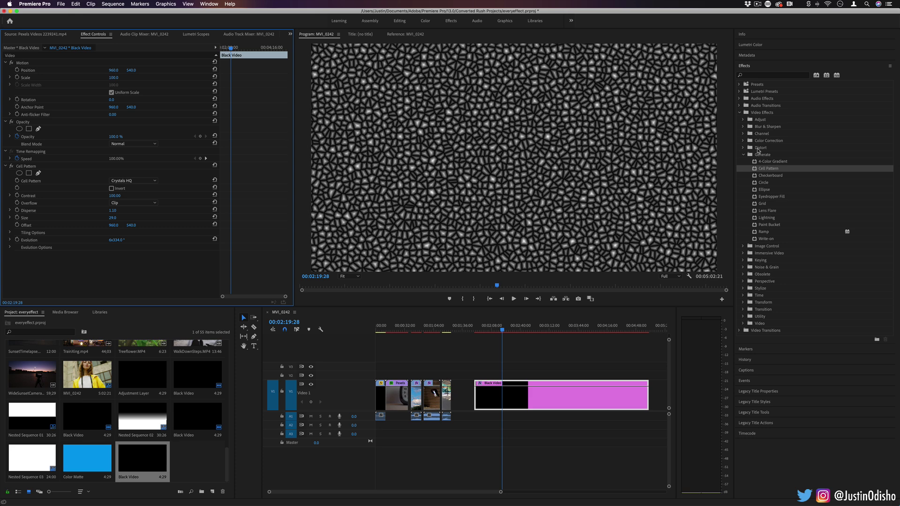
- Add the Tint effect to the Black Video clip, set Map Black To to red FF0000, and open the Map White To color
{"action": "left_click", "coordinate": [743, 141]}
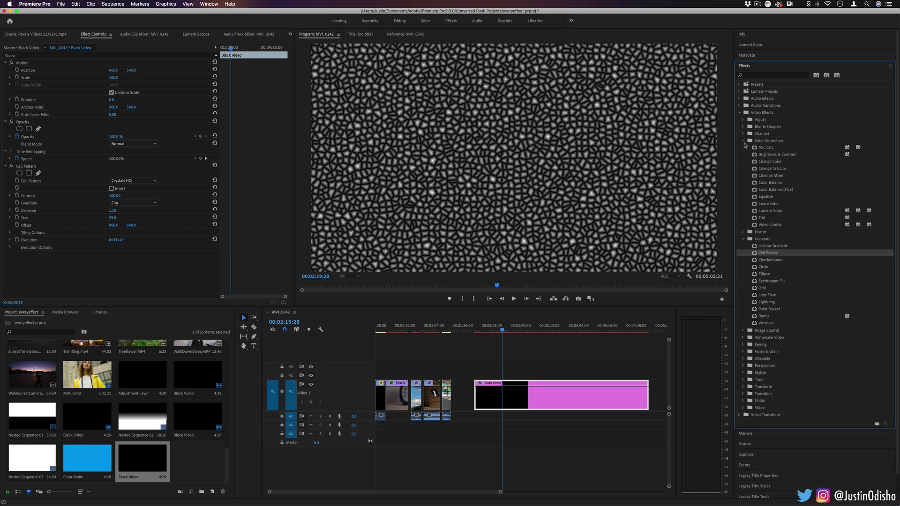
{"action": "left_click_drag", "start_coordinate": [761, 218], "coordinate": [518, 394]}
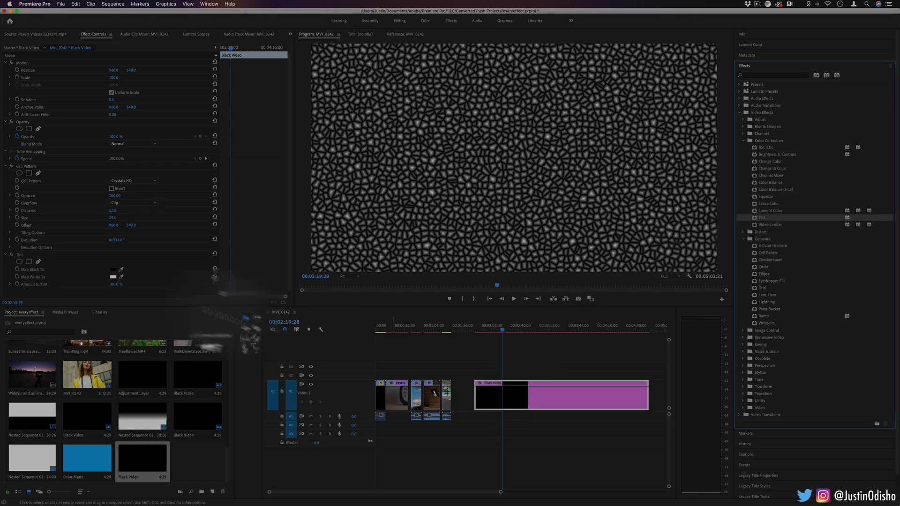
{"action": "left_click", "coordinate": [113, 270]}
{"action": "left_click_drag", "start_coordinate": [431, 192], "coordinate": [458, 213]}
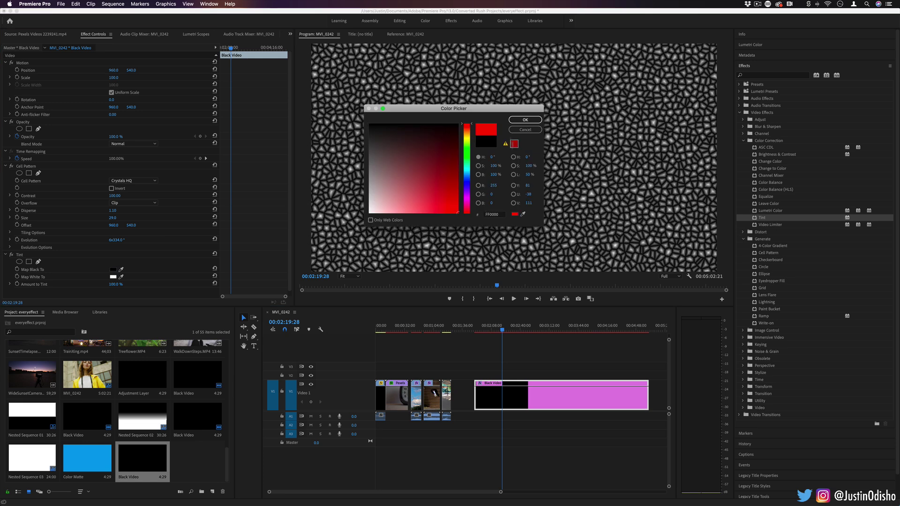
{"action": "left_click", "coordinate": [525, 120]}
{"action": "left_click", "coordinate": [113, 277]}
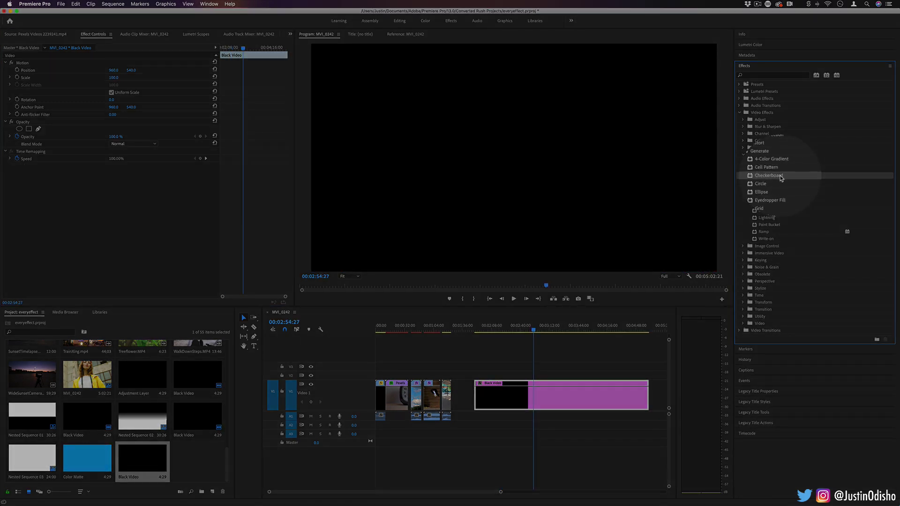
- Apply the Checkerboard effect to the Black Video clip with a Width of 285 and a red Color
{"action": "left_click_drag", "start_coordinate": [770, 175], "coordinate": [514, 396]}
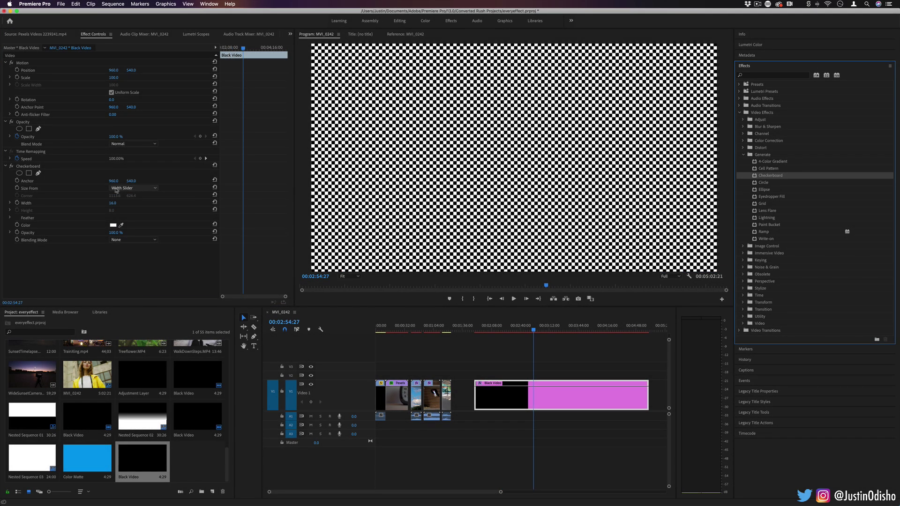
{"action": "left_click_drag", "start_coordinate": [112, 203], "coordinate": [210, 201]}
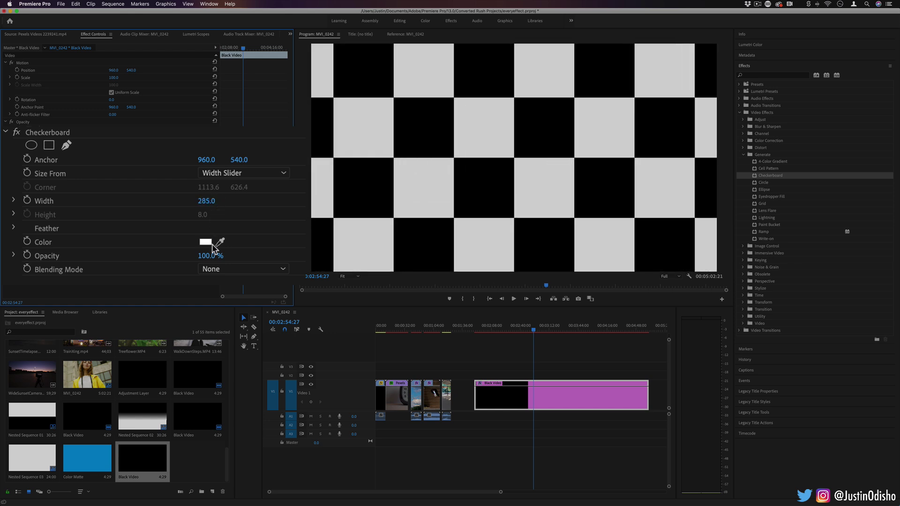
{"action": "left_click", "coordinate": [206, 242]}
{"action": "left_click", "coordinate": [445, 212]}
{"action": "left_click", "coordinate": [525, 120]}
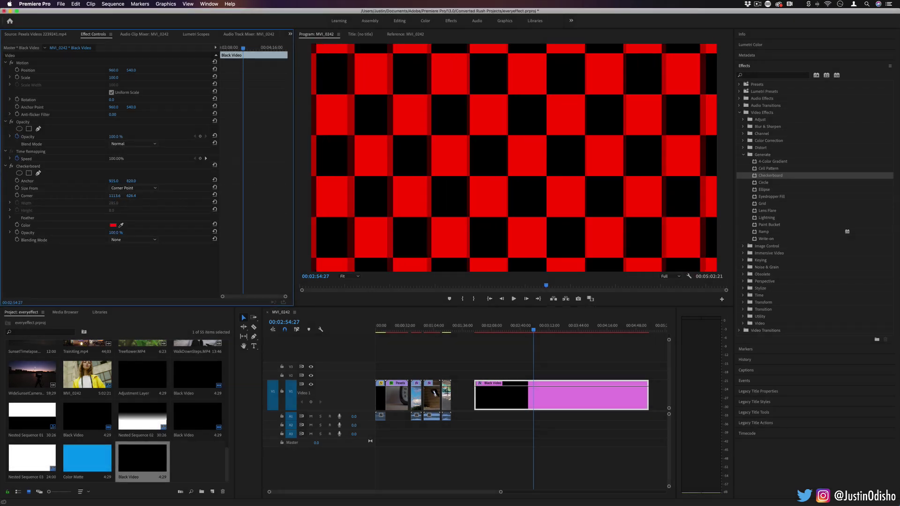
- Shift the corner-point checkerboard's Anchor to 749, 820, and replace Checkerboard with the Circle effect on the Black Video clip
{"action": "left_click_drag", "start_coordinate": [114, 181], "coordinate": [146, 189]}
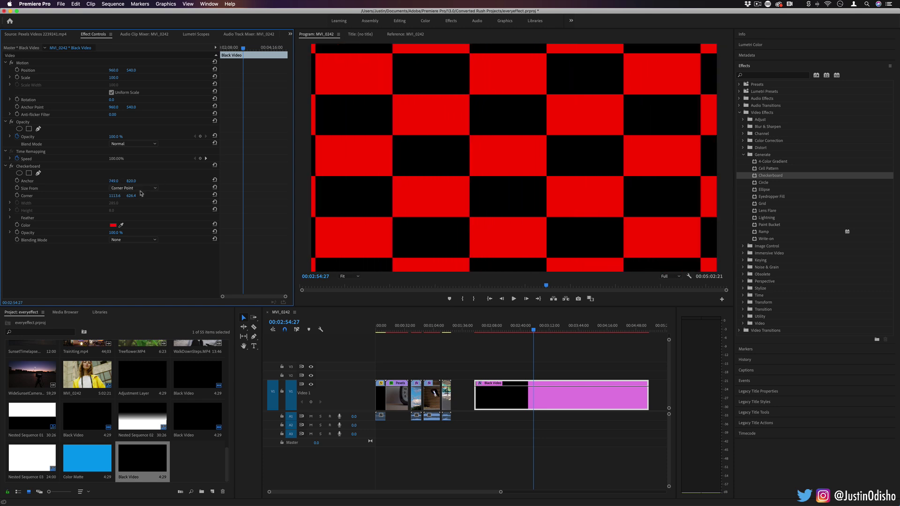
{"action": "key", "text": "BackSpace"}
{"action": "left_click_drag", "start_coordinate": [788, 182], "coordinate": [532, 403]}
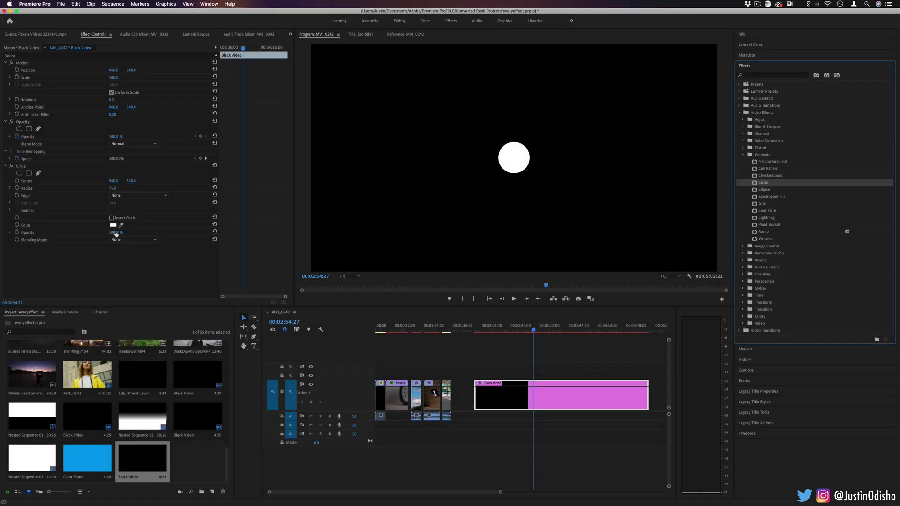
- Move the circle's Center to 584, 540 and keyframe its Radius from 0 to large enough to fill the frame
{"action": "left_click_drag", "start_coordinate": [115, 181], "coordinate": [14, 190]}
{"action": "left_click", "coordinate": [17, 188]}
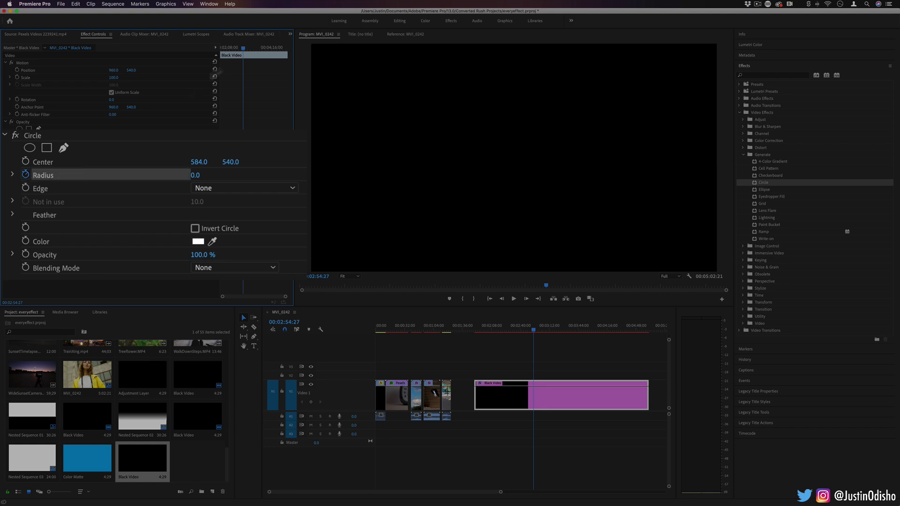
{"action": "left_click_drag", "start_coordinate": [252, 47], "coordinate": [262, 47]}
{"action": "left_click_drag", "start_coordinate": [112, 189], "coordinate": [281, 188]}
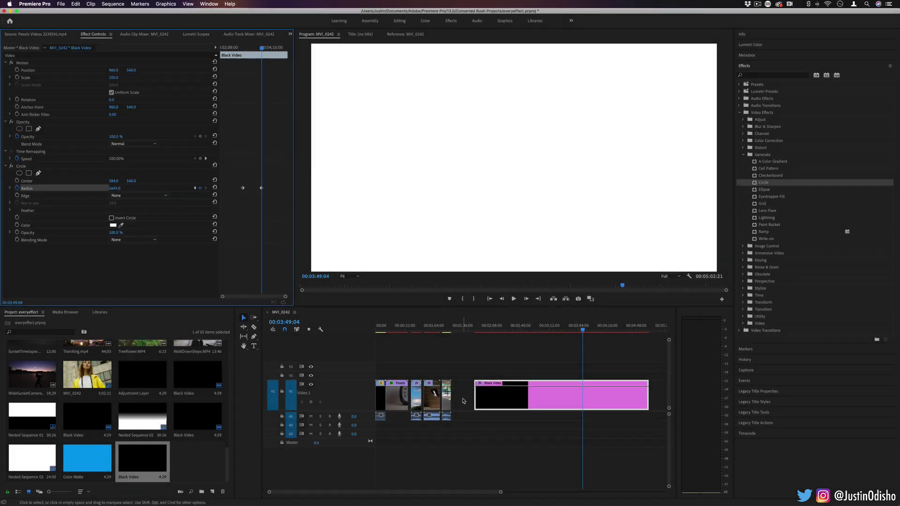
- Place the Black Video clip above the MVI_0211.MP4 clip with Invert Circle enabled, and preview the circular reveal
{"action": "left_click_drag", "start_coordinate": [479, 398], "coordinate": [445, 375]}
{"action": "left_click", "coordinate": [444, 327]}
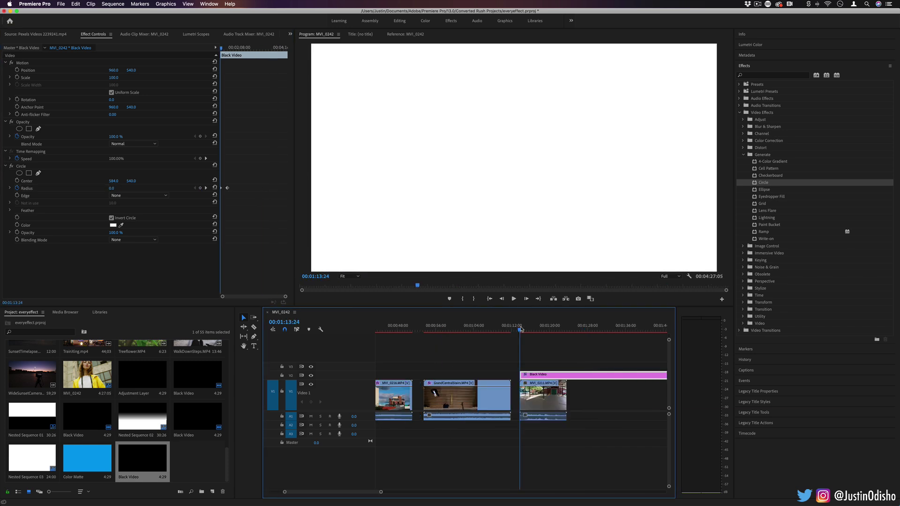
{"action": "key", "text": "space"}
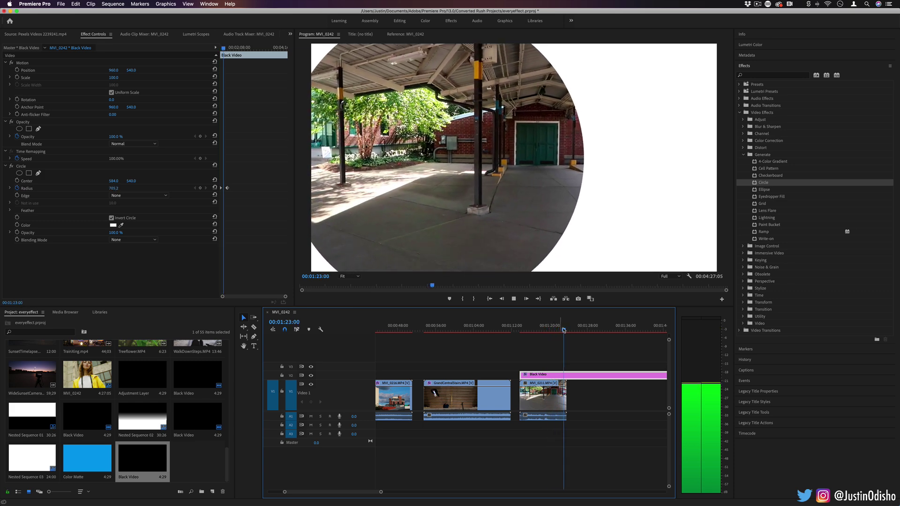
{"action": "left_click_drag", "start_coordinate": [564, 330], "coordinate": [585, 331]}
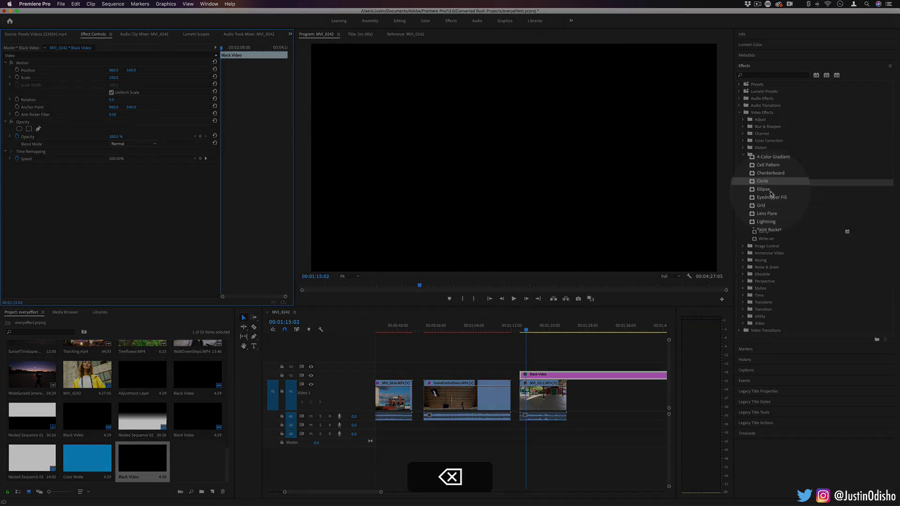
- Apply the Ellipse effect to the MVI_0211.MP4 clip and delete the Black Video clip above it
{"action": "left_click_drag", "start_coordinate": [769, 191], "coordinate": [541, 400]}
{"action": "left_click", "coordinate": [571, 377]}
{"action": "key", "text": "BackSpace"}
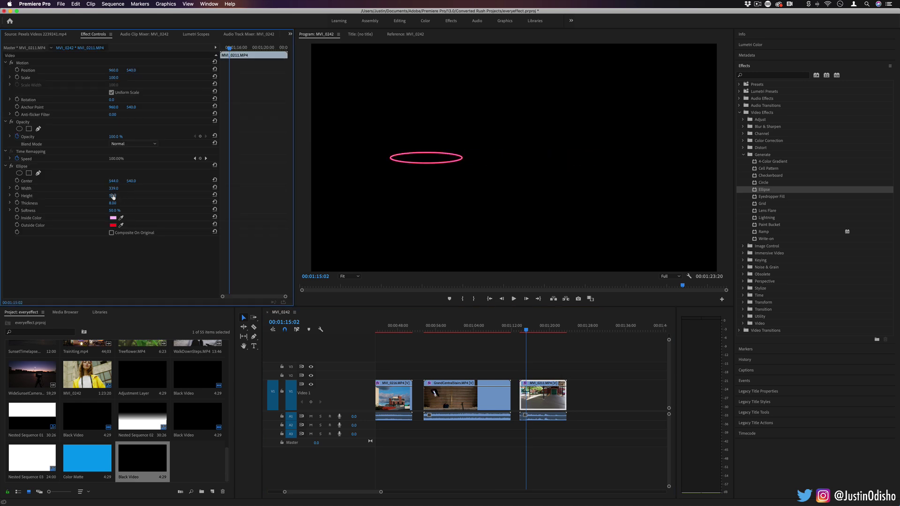
- Set the ellipse to Width 339, Height 330 and Center 544, 618, with a light blue Inside Color
{"action": "left_click_drag", "start_coordinate": [113, 196], "coordinate": [243, 195]}
{"action": "left_click_drag", "start_coordinate": [131, 181], "coordinate": [141, 211]}
{"action": "left_click", "coordinate": [113, 218]}
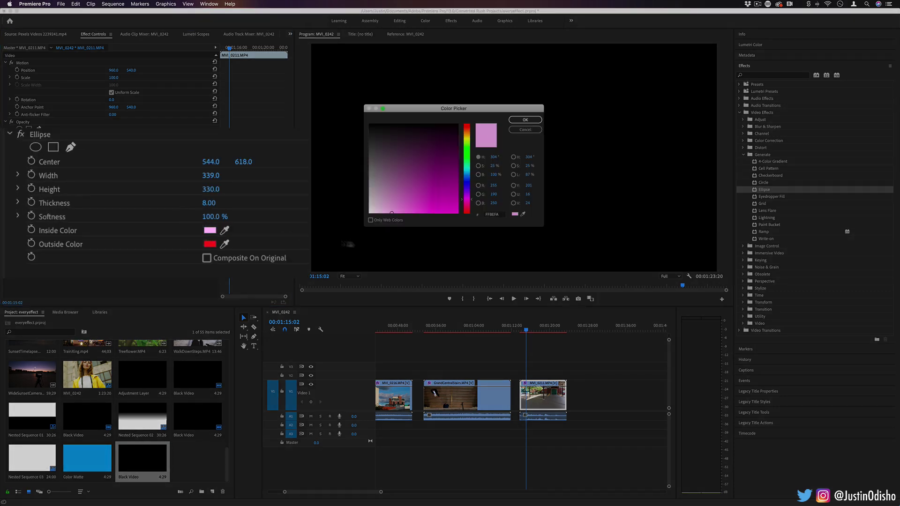
{"action": "left_click", "coordinate": [467, 177]}
{"action": "left_click", "coordinate": [524, 119]}
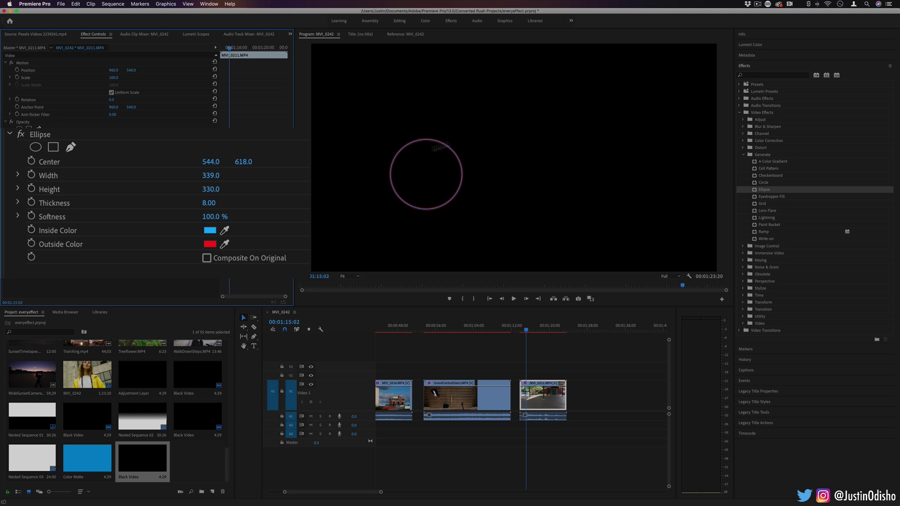
- Enable Composite On Original for the ellipse, shift its horizontal center to 379, and set its Height to 952
{"action": "left_click_drag", "start_coordinate": [218, 167], "coordinate": [246, 165]}
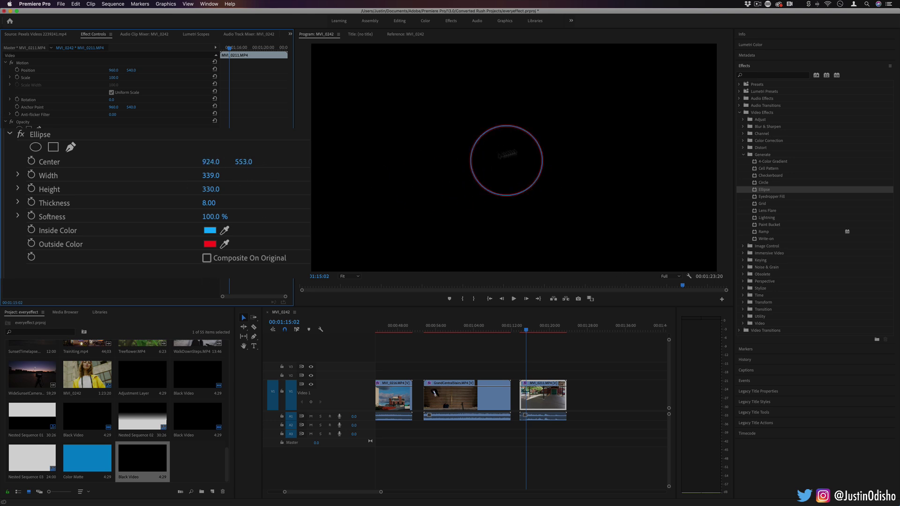
{"action": "left_click", "coordinate": [206, 258]}
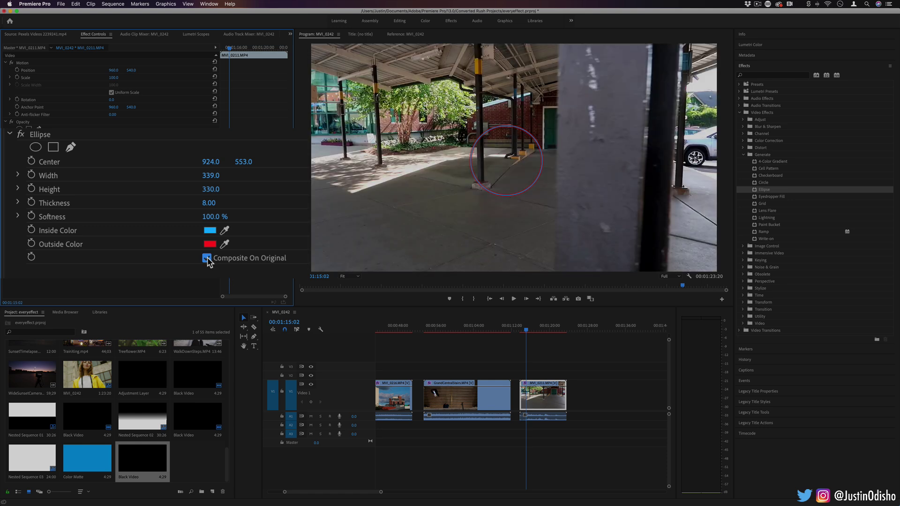
{"action": "left_click_drag", "start_coordinate": [211, 162], "coordinate": [186, 161]}
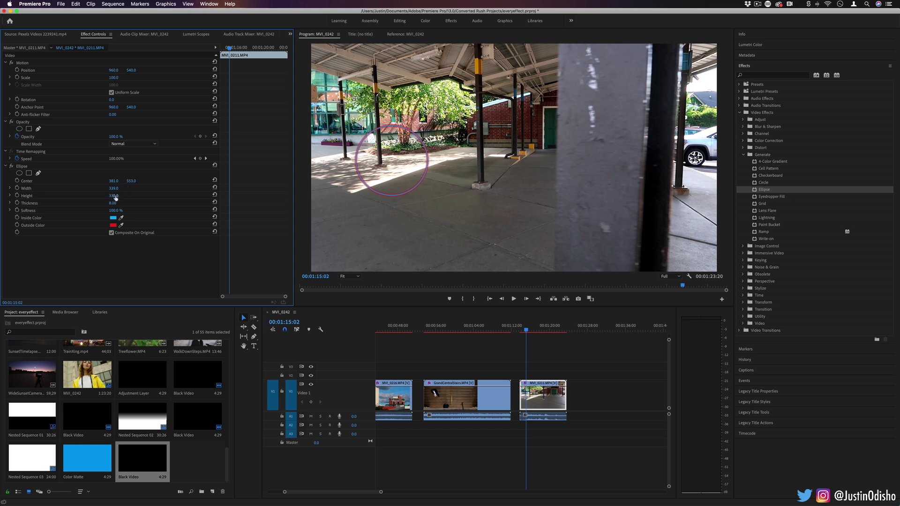
{"action": "left_click_drag", "start_coordinate": [113, 182], "coordinate": [250, 181]}
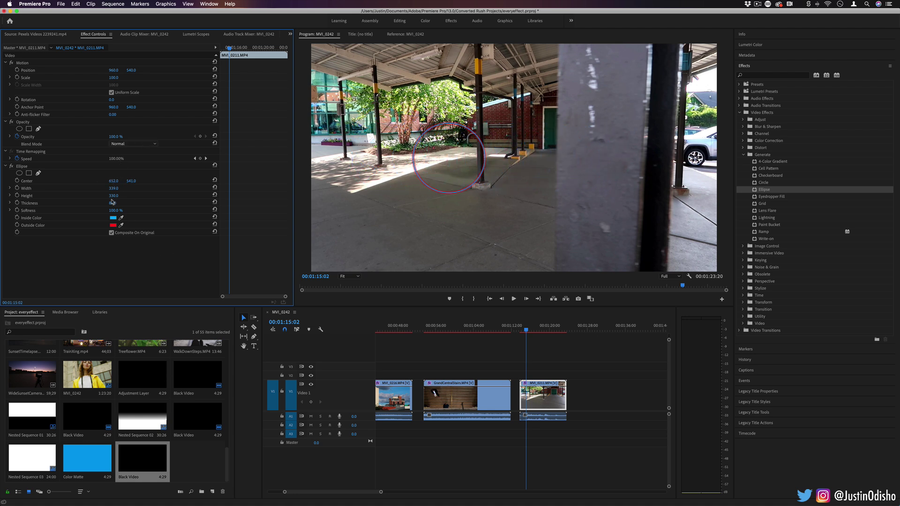
{"action": "left_click_drag", "start_coordinate": [113, 196], "coordinate": [43, 181]}
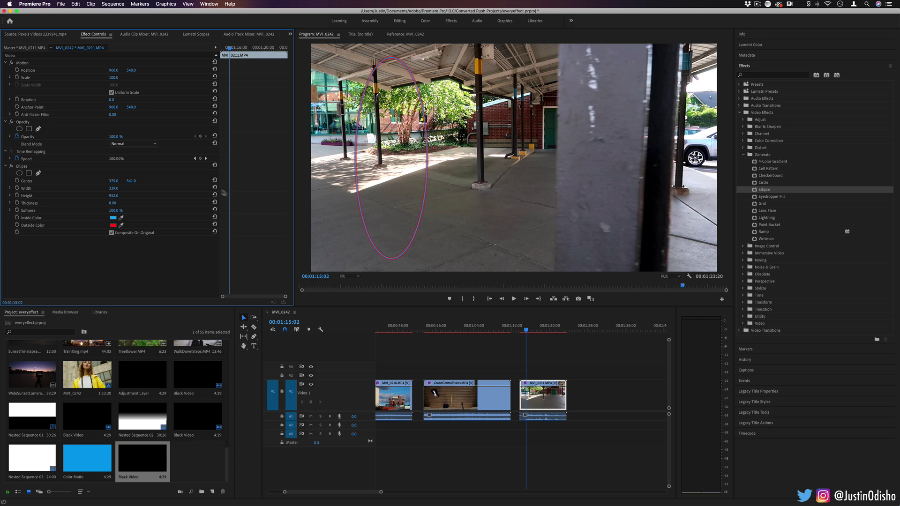
- Delete the Ellipse effect from its clip and apply the Eyedropper Fill effect to the MVI_0209.MP4 clip
{"action": "left_click", "coordinate": [21, 167]}
{"action": "key", "text": "BackSpace"}
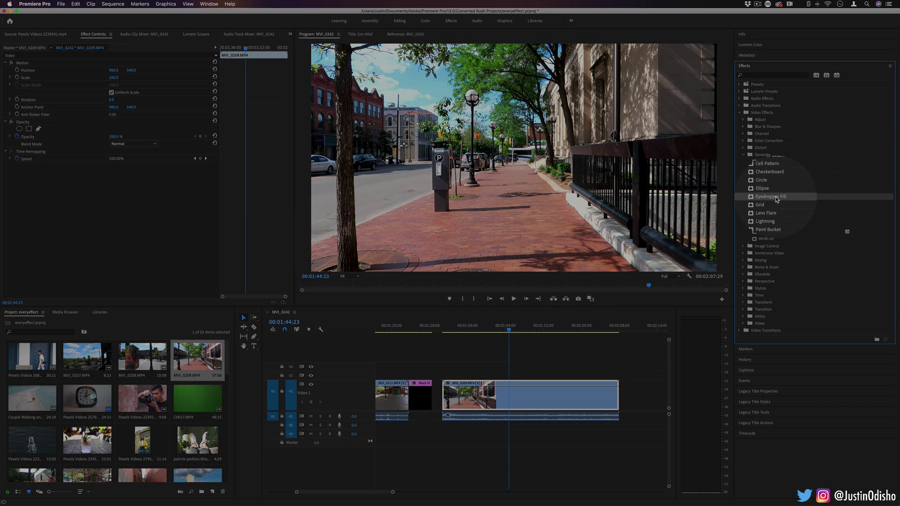
{"action": "left_click_drag", "start_coordinate": [771, 197], "coordinate": [562, 402]}
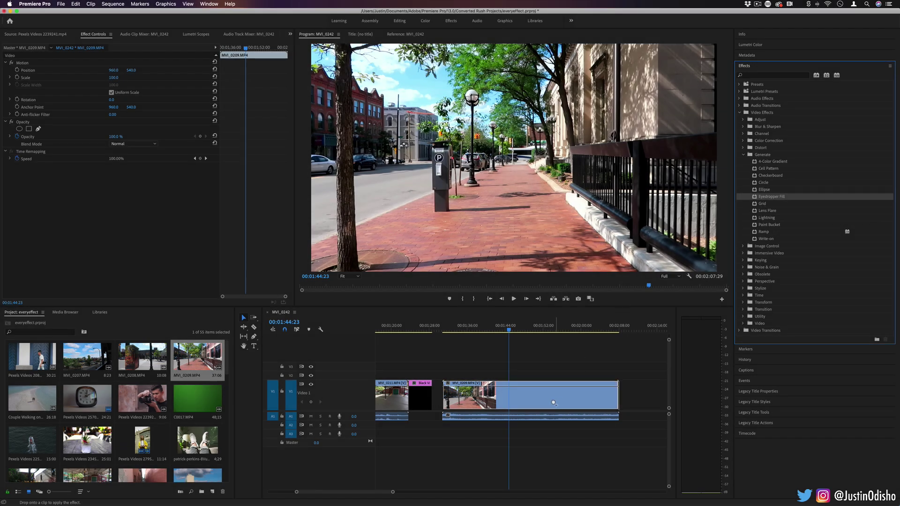
{"action": "left_click_drag", "start_coordinate": [553, 402], "coordinate": [557, 403]}
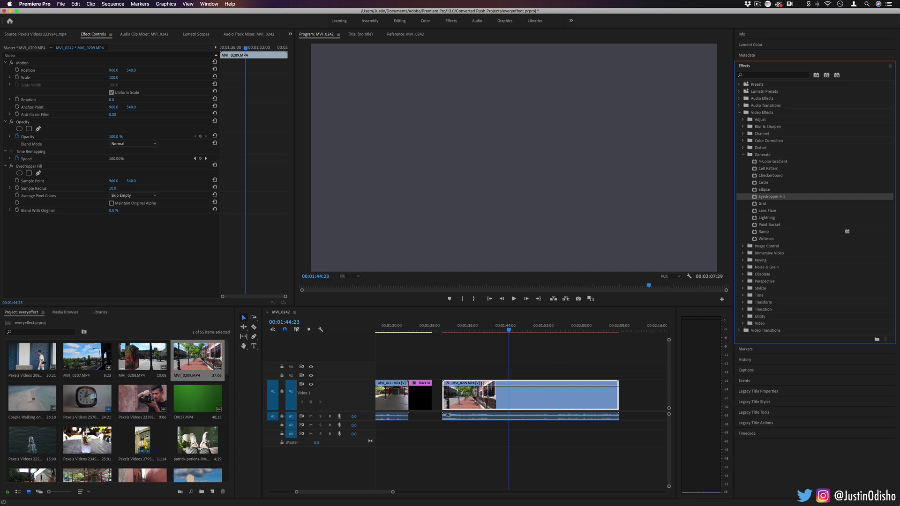
- Compare the footage with Eyedropper Fill off and on at a different frame, and play the clip to examine the sampled fill color
{"action": "left_click", "coordinate": [25, 166]}
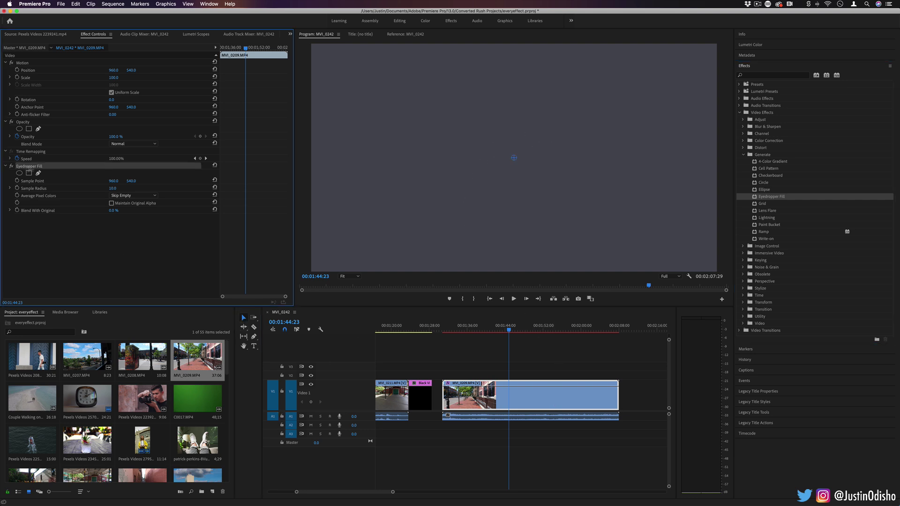
{"action": "left_click", "coordinate": [515, 159]}
{"action": "left_click", "coordinate": [12, 166]}
{"action": "mouse_move", "coordinate": [509, 330]}
{"action": "left_mouse_down"}
{"action": "mouse_move", "coordinate": [536, 331]}
{"action": "mouse_move", "coordinate": [524, 330]}
{"action": "left_mouse_up"}
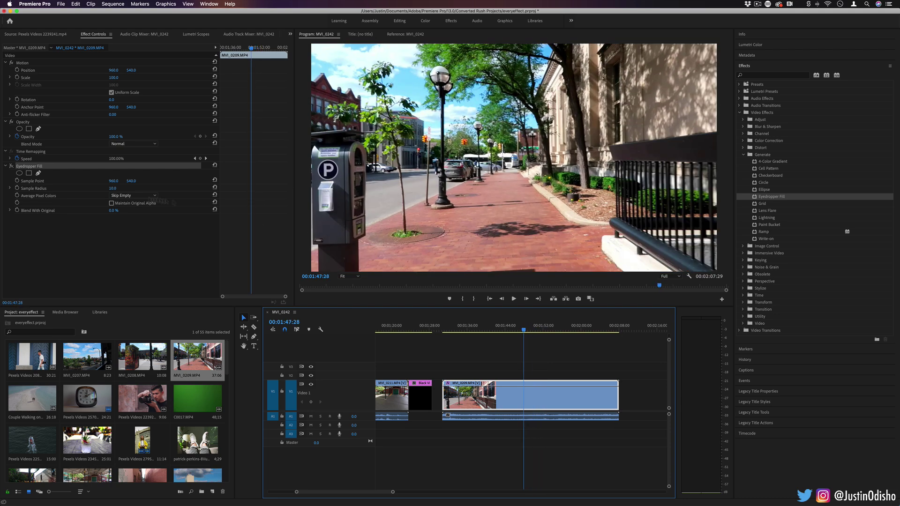
{"action": "left_click", "coordinate": [12, 167]}
{"action": "key", "text": "space"}
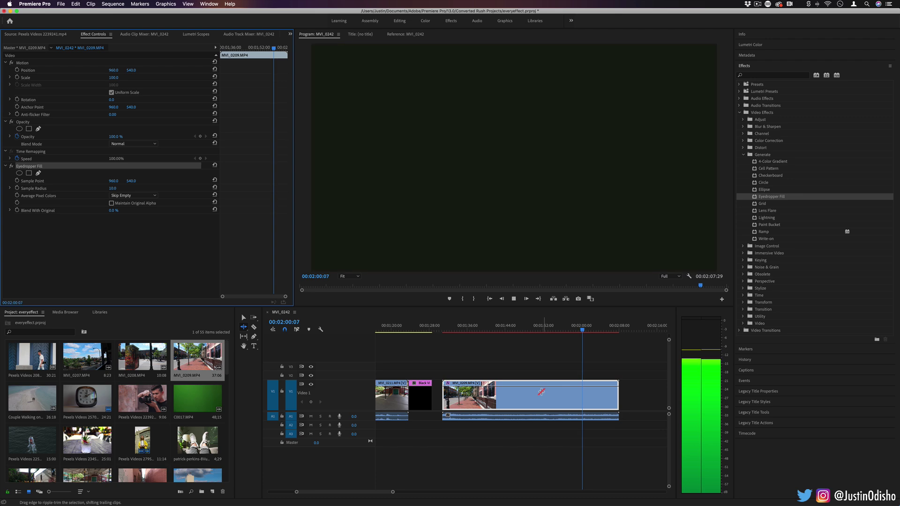
{"action": "key", "text": "space"}
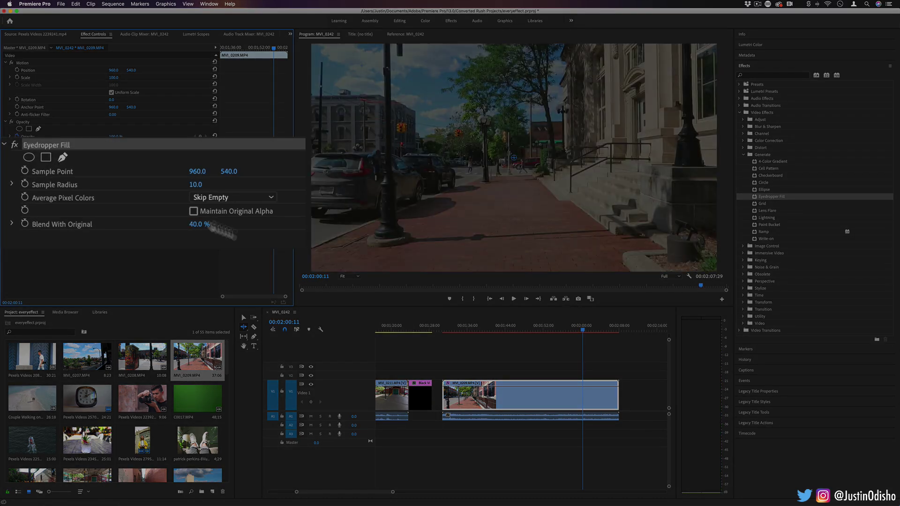
- Move the Eyedropper Fill Sample Point to 690, 902 on the brick sidewalk, and play the clip to check the sampled tint
{"action": "left_click", "coordinate": [468, 330]}
{"action": "key", "text": "space"}
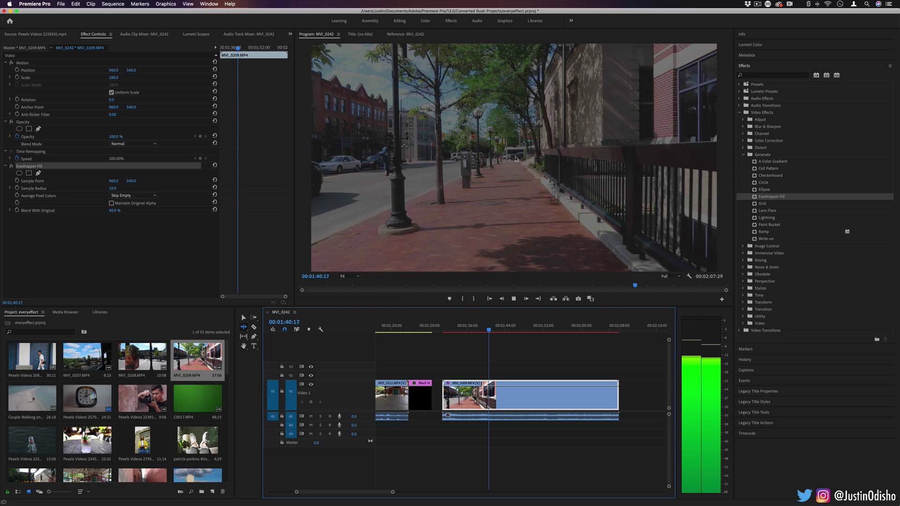
{"action": "key", "text": "space"}
{"action": "left_click_drag", "start_coordinate": [201, 176], "coordinate": [55, 176]}
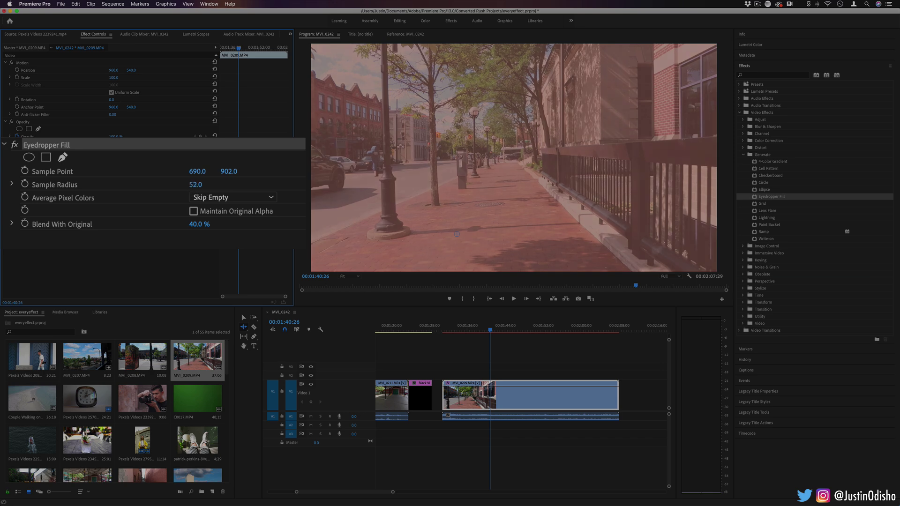
{"action": "key", "text": "space"}
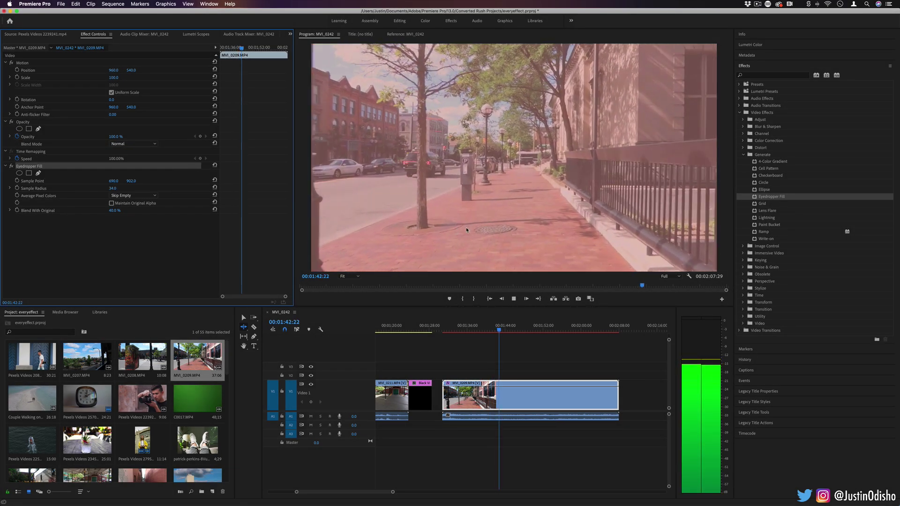
{"action": "key", "text": "space"}
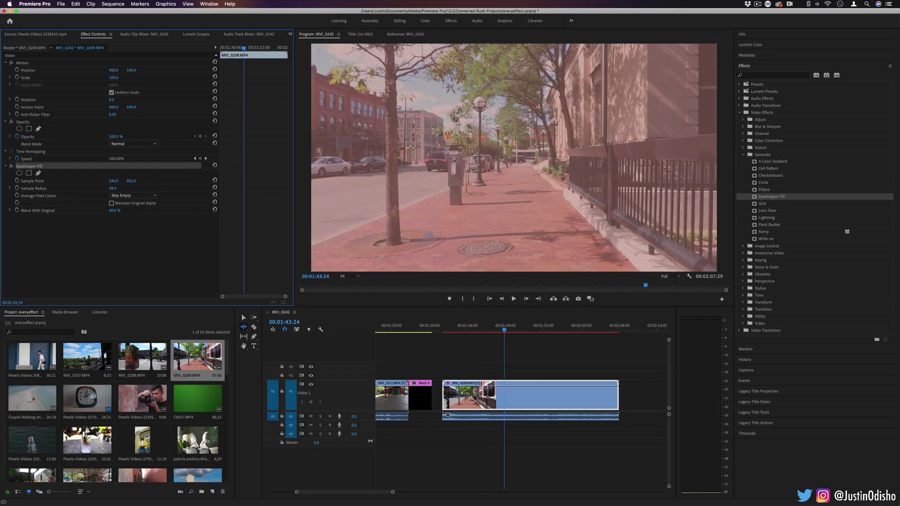
- Move the Sample Point up into the sky at about 467, 238, set Blend With Original to 100 %, and play the clip
{"action": "left_click_drag", "start_coordinate": [115, 181], "coordinate": [80, 181]}
{"action": "left_click_drag", "start_coordinate": [409, 233], "coordinate": [411, 92]}
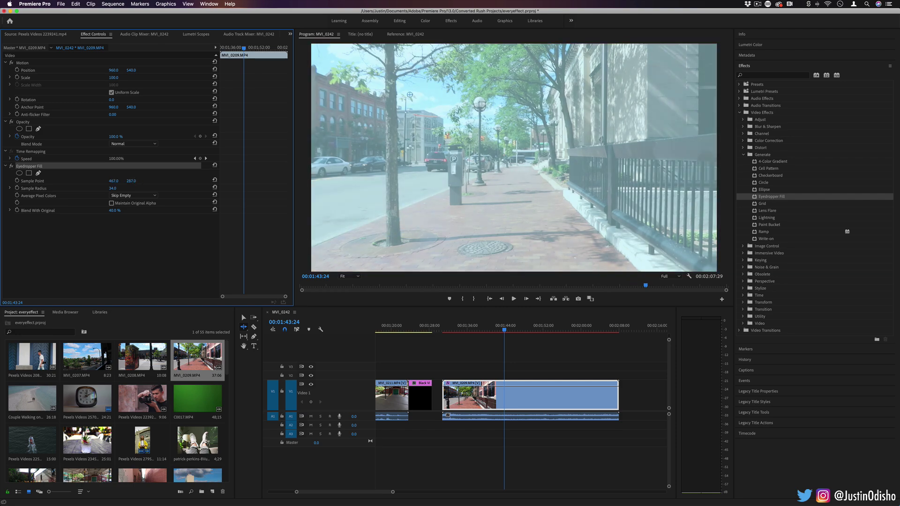
{"action": "key", "text": "space"}
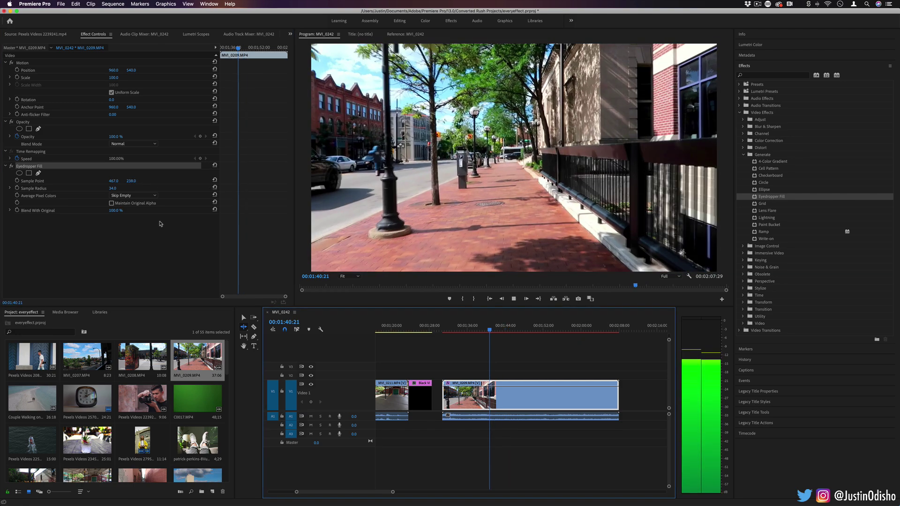
{"action": "key", "text": "space"}
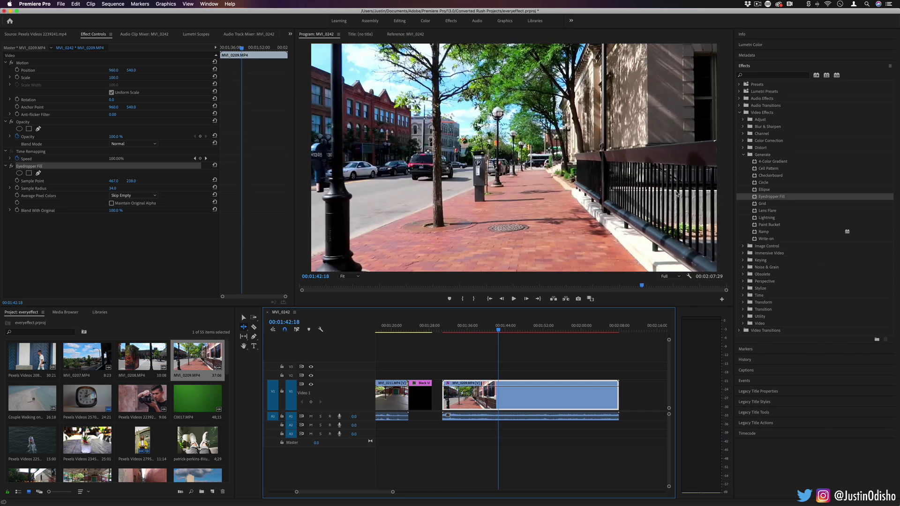
- Delete Eyedropper Fill from the MVI_0209.MP4 clip and apply the Grid effect to the Black Video clip
{"action": "left_click", "coordinate": [63, 167]}
{"action": "key", "text": "BackSpace"}
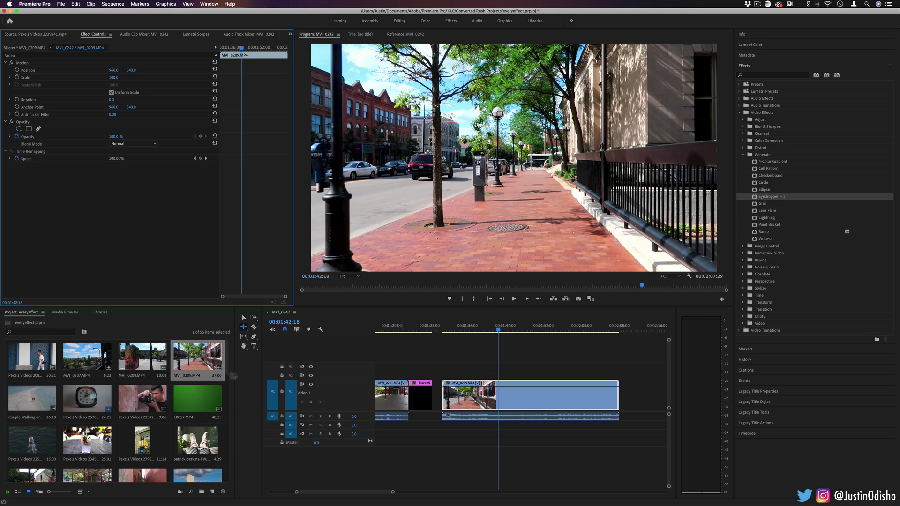
{"action": "scroll", "coordinate": [398, 381], "scroll_direction": "right", "scroll_amount": 3}
{"action": "scroll", "coordinate": [398, 380], "scroll_direction": "left", "scroll_amount": 4}
{"action": "left_click", "coordinate": [473, 328]}
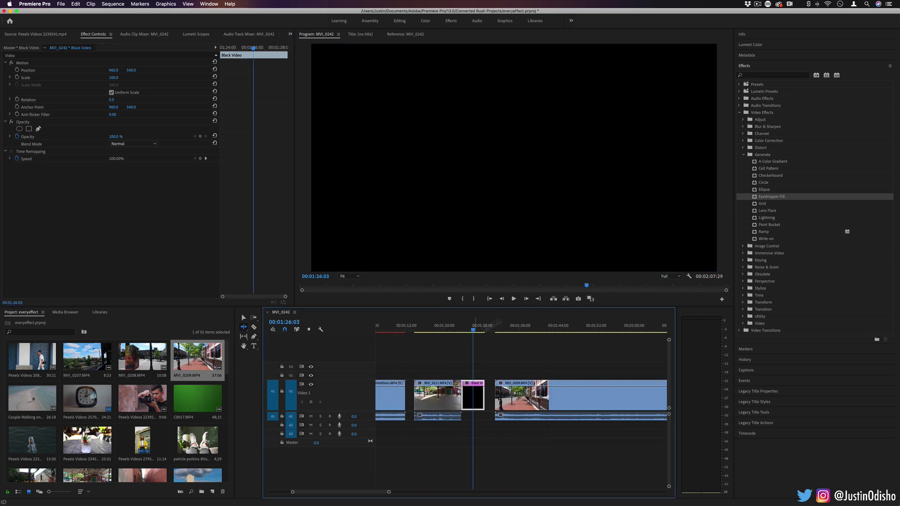
{"action": "left_click_drag", "start_coordinate": [762, 205], "coordinate": [473, 396]}
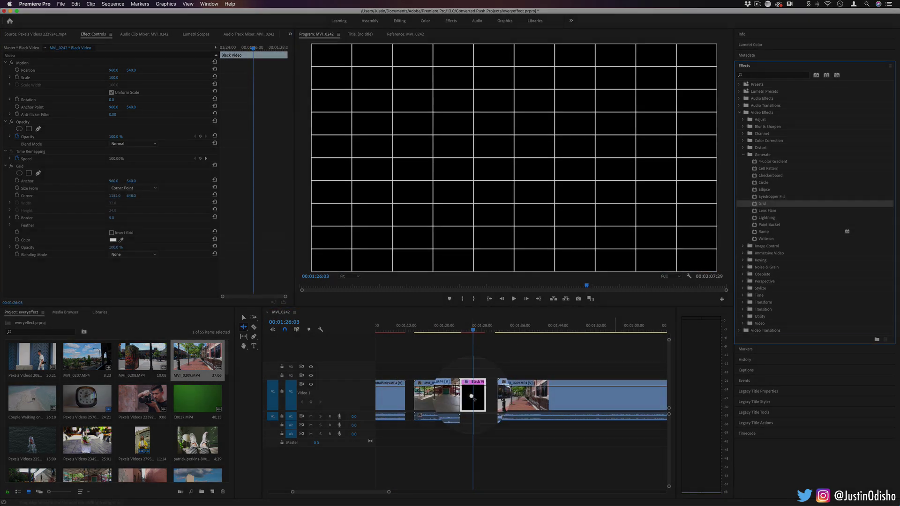
- Shift the grid's horizontal Anchor to 1264 and set the grid Color to red
{"action": "left_click_drag", "start_coordinate": [113, 181], "coordinate": [255, 181]}
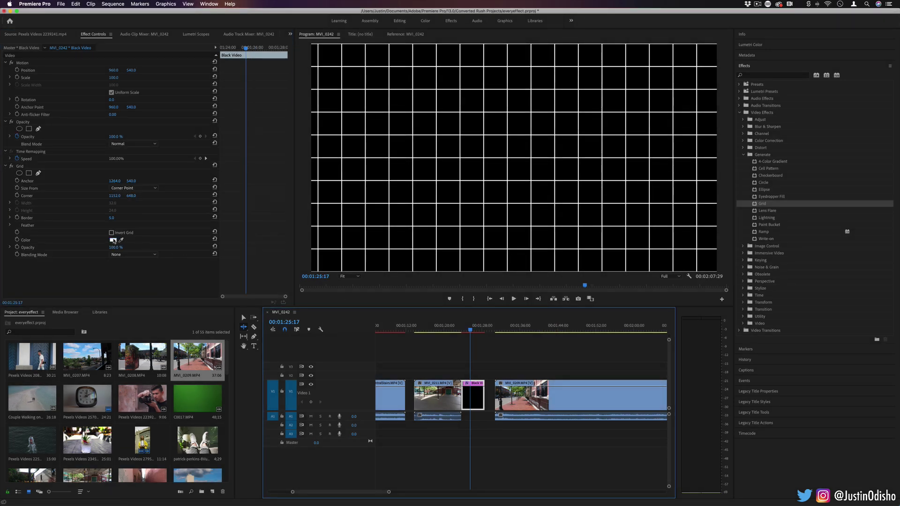
{"action": "left_click", "coordinate": [113, 240]}
{"action": "left_click", "coordinate": [535, 120]}
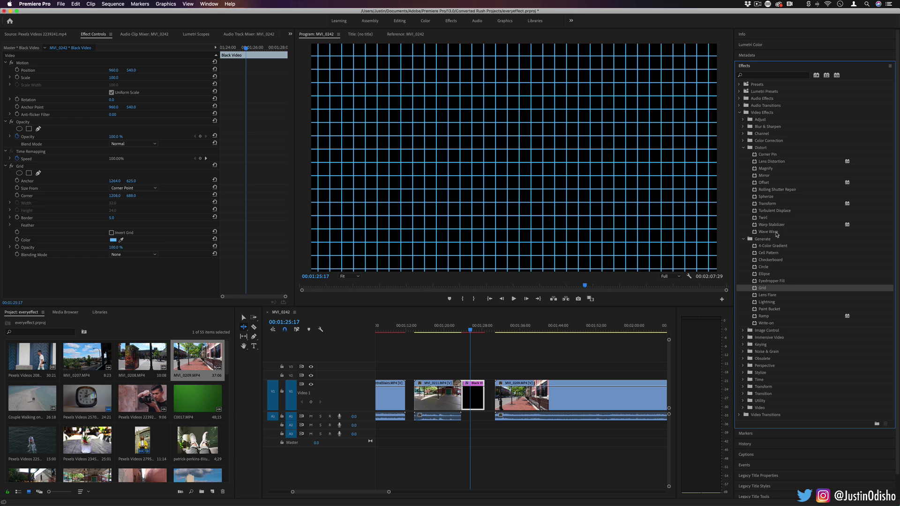
- Apply the Wave Warp effect to the Black Video clip with the grid and set its Wave Width to 103
{"action": "mouse_move", "coordinate": [777, 235]}
{"action": "left_mouse_down"}
{"action": "mouse_move", "coordinate": [563, 396]}
{"action": "mouse_move", "coordinate": [474, 396]}
{"action": "left_mouse_up"}
{"action": "scroll", "coordinate": [184, 251], "scroll_direction": "down", "scroll_amount": 3}
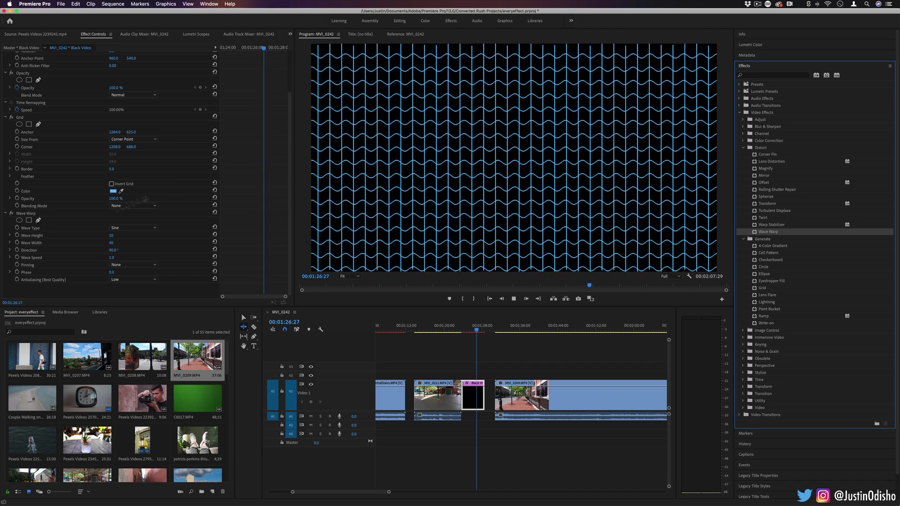
{"action": "left_click_drag", "start_coordinate": [113, 243], "coordinate": [113, 243]}
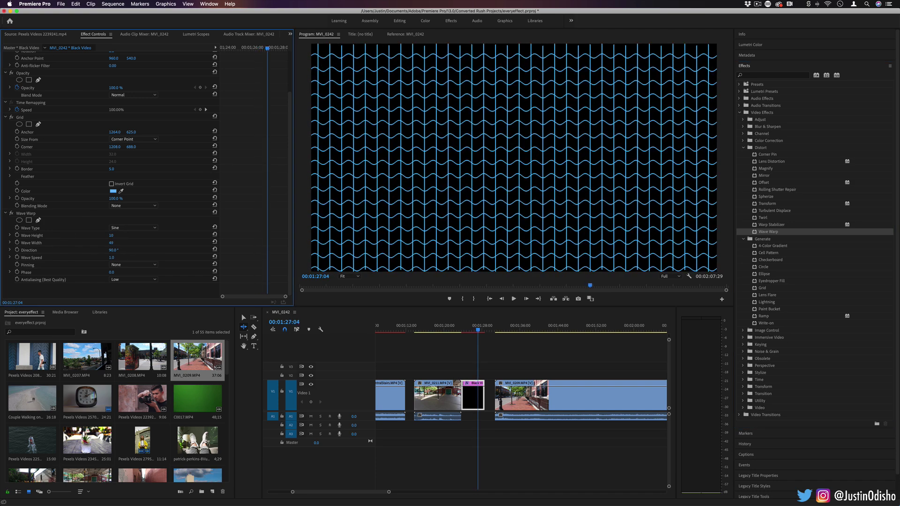
- Set the Wave Type to Semicircle, play the warped grid, and adjust its Wave Speed
{"action": "left_click", "coordinate": [132, 229]}
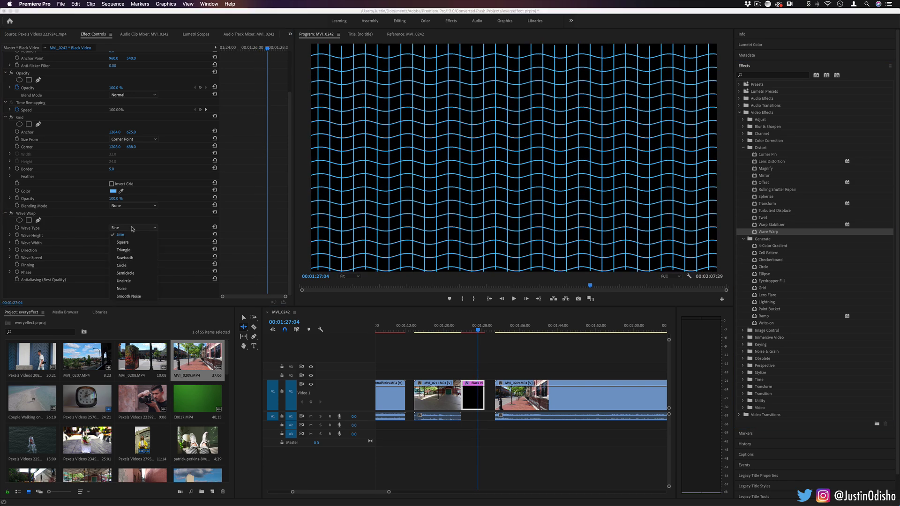
{"action": "left_click", "coordinate": [131, 277]}
{"action": "key", "text": "space"}
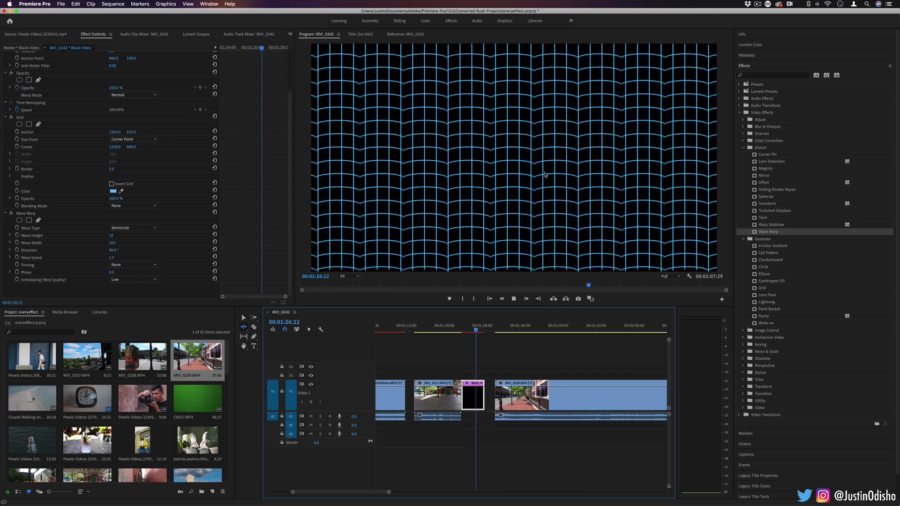
{"action": "key", "text": "space"}
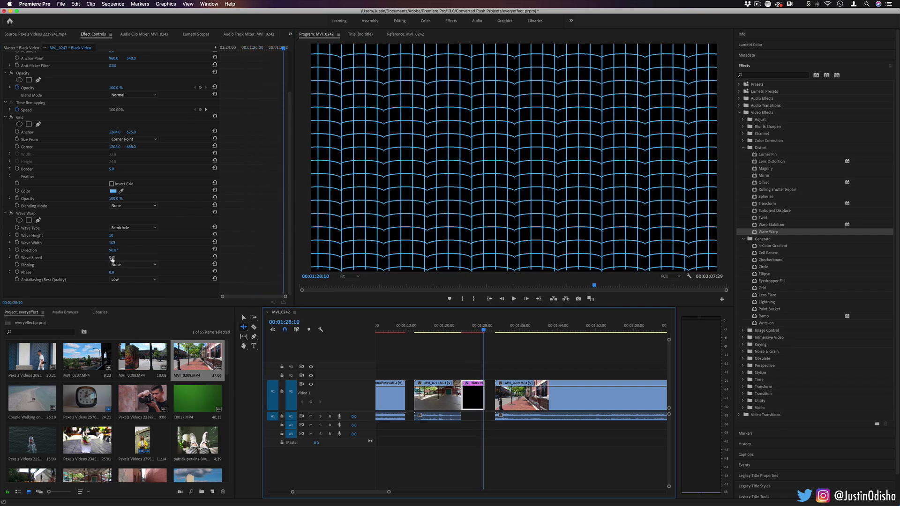
{"action": "left_click_drag", "start_coordinate": [112, 259], "coordinate": [131, 260]}
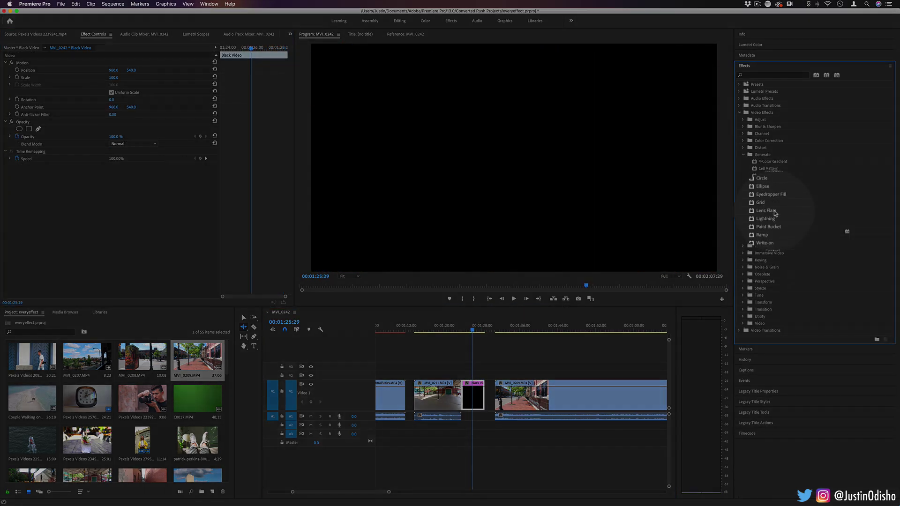
- Apply Lens Flare to the Black Video clip, shift its horizontal Flare Center to 394, and set the Lens Type to 35mm Prime
{"action": "left_click_drag", "start_coordinate": [768, 211], "coordinate": [473, 396]}
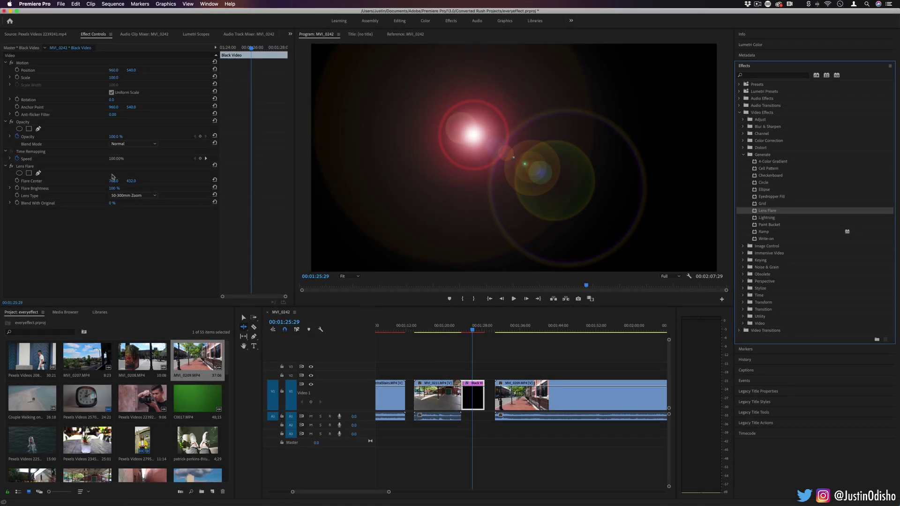
{"action": "left_click_drag", "start_coordinate": [113, 180], "coordinate": [69, 181]}
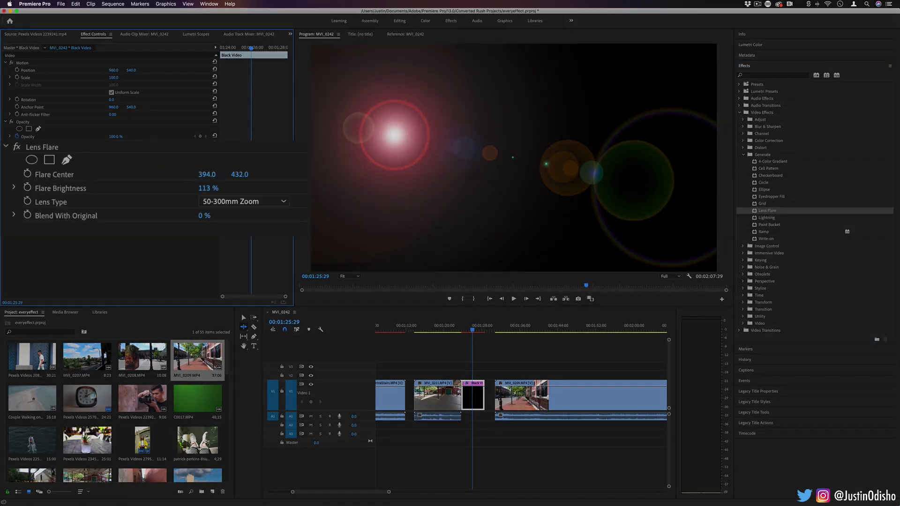
{"action": "left_click", "coordinate": [266, 205]}
{"action": "left_click", "coordinate": [266, 226]}
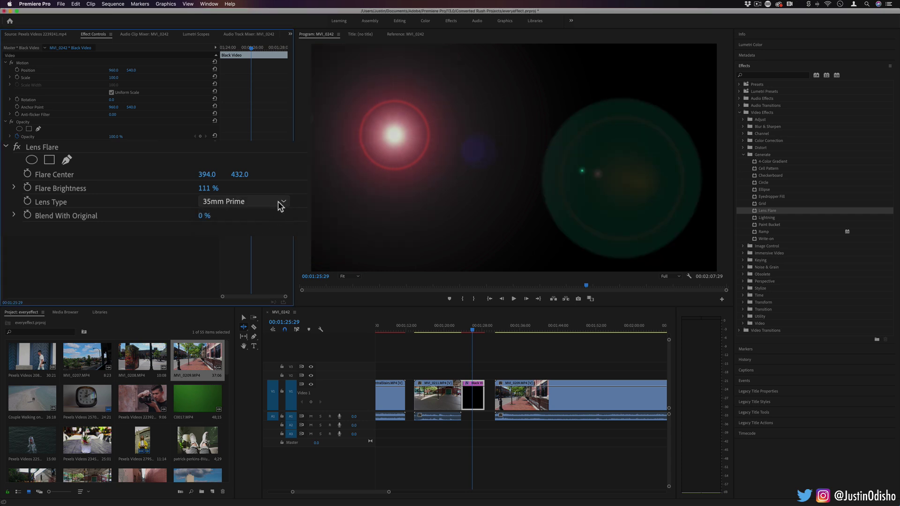
- Set the Lens Type to 105mm Prime, move the Flare Center to about -6, -1, and sweep it back across horizontally
{"action": "left_click", "coordinate": [276, 202]}
{"action": "left_click", "coordinate": [271, 238]}
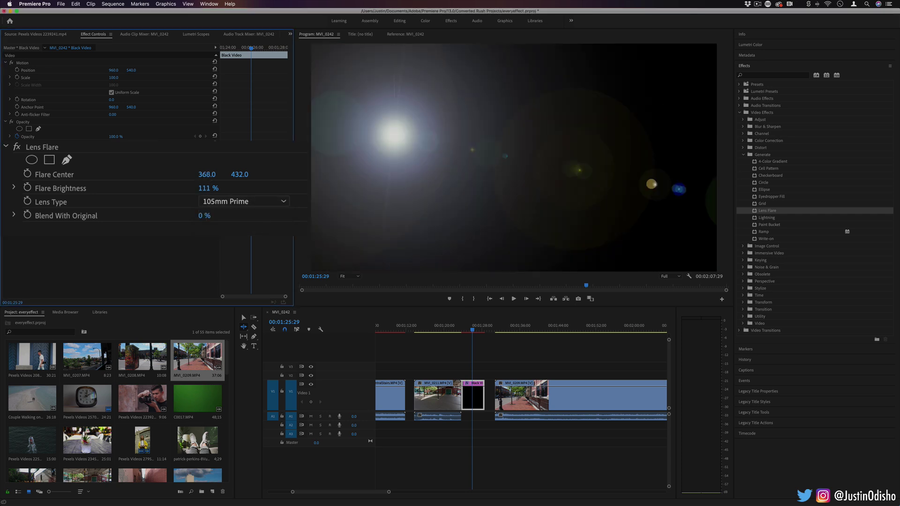
{"action": "left_click_drag", "start_coordinate": [113, 181], "coordinate": [25, 181]}
{"action": "mouse_move", "coordinate": [134, 182]}
{"action": "left_mouse_down"}
{"action": "mouse_move", "coordinate": [84, 182]}
{"action": "mouse_move", "coordinate": [150, 204]}
{"action": "mouse_move", "coordinate": [112, 203]}
{"action": "mouse_move", "coordinate": [141, 190]}
{"action": "mouse_move", "coordinate": [178, 190]}
{"action": "mouse_move", "coordinate": [112, 190]}
{"action": "mouse_move", "coordinate": [155, 189]}
{"action": "mouse_move", "coordinate": [132, 188]}
{"action": "left_mouse_up"}
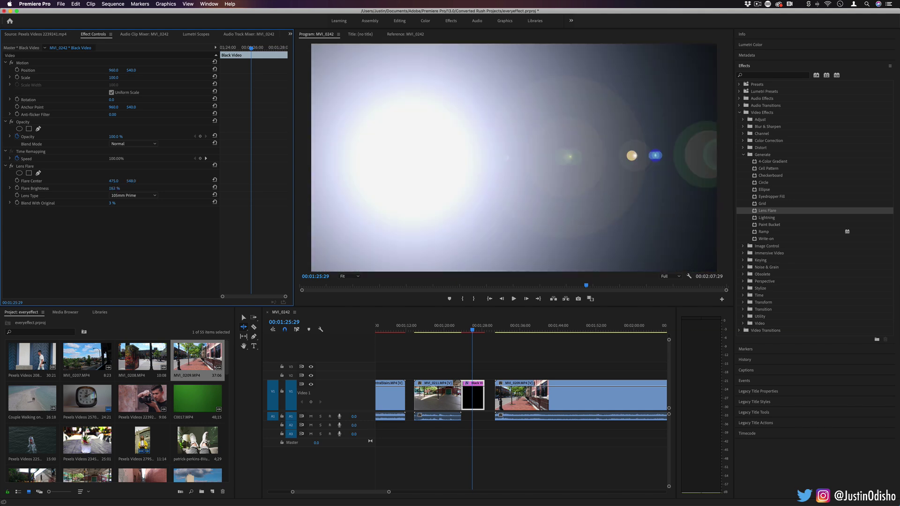
{"action": "left_click_drag", "start_coordinate": [113, 181], "coordinate": [176, 181]}
- Delete the Lens Flare effect and apply the Lightning effect to the Black Video clip
{"action": "left_click", "coordinate": [28, 166]}
{"action": "key", "text": "BackSpace"}
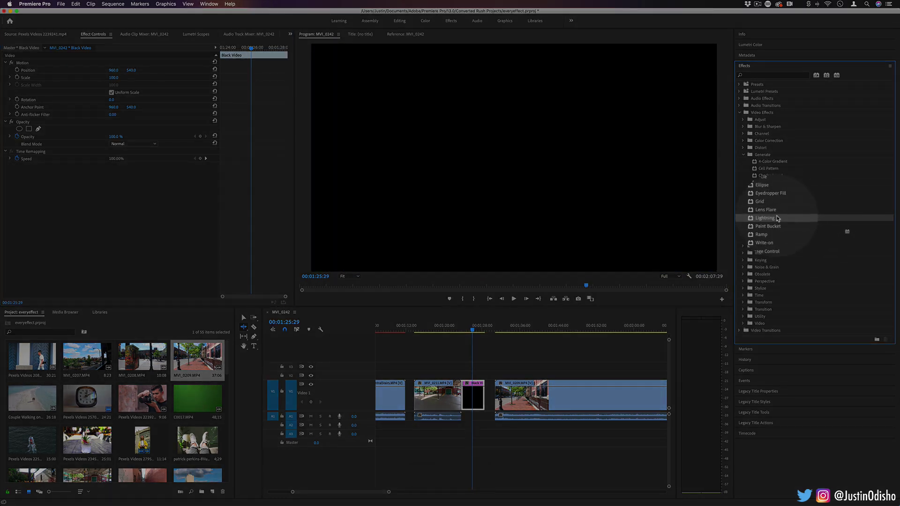
{"action": "left_click_drag", "start_coordinate": [767, 218], "coordinate": [475, 396]}
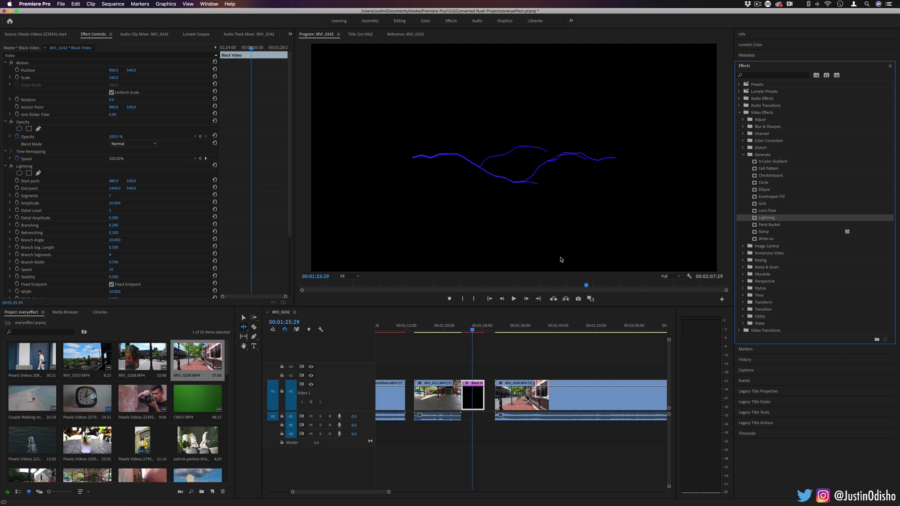
- Set the lightning's Segments to 16, scrub through its animation, and move the Start point to 391, 790
{"action": "left_click_drag", "start_coordinate": [116, 197], "coordinate": [120, 197]}
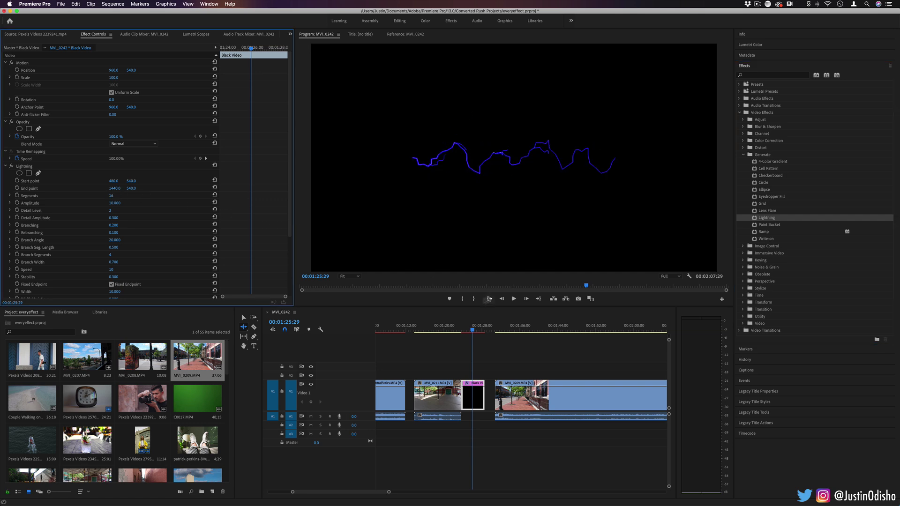
{"action": "left_click_drag", "start_coordinate": [467, 325], "coordinate": [472, 326]}
{"action": "scroll", "coordinate": [115, 113], "scroll_direction": "down", "scroll_amount": 5}
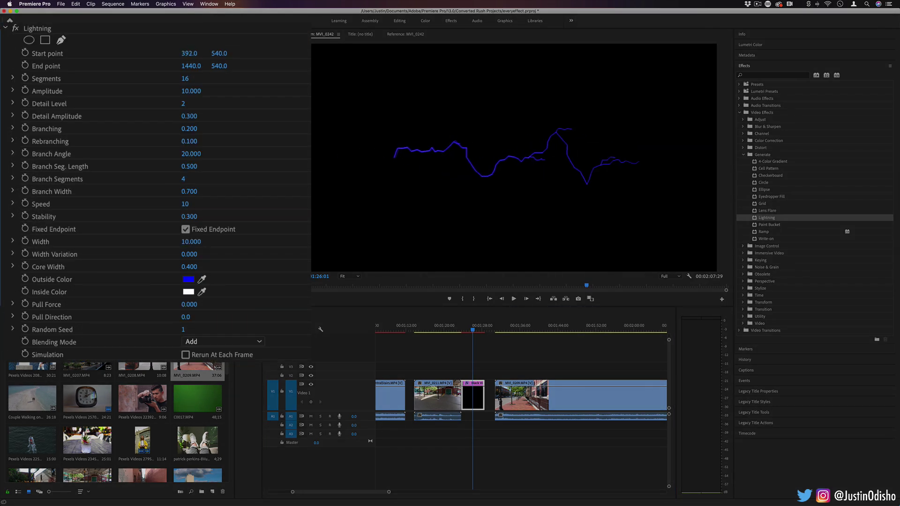
{"action": "left_click_drag", "start_coordinate": [218, 55], "coordinate": [300, 54]}
{"action": "left_click_drag", "start_coordinate": [185, 78], "coordinate": [185, 78]}
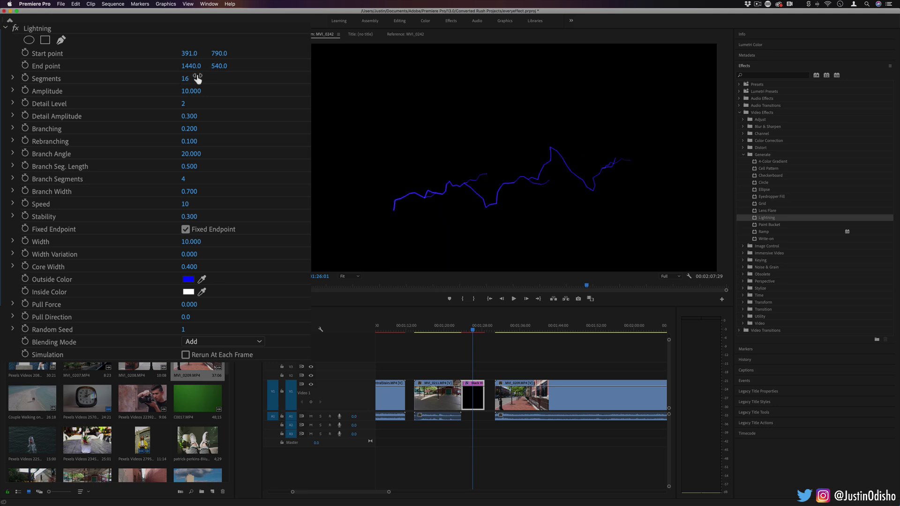
- Set the lightning's Outside Color to dark green and its Speed to 15, and play the clip
{"action": "left_click", "coordinate": [188, 280]}
{"action": "left_click", "coordinate": [457, 159]}
{"action": "left_click", "coordinate": [467, 149]}
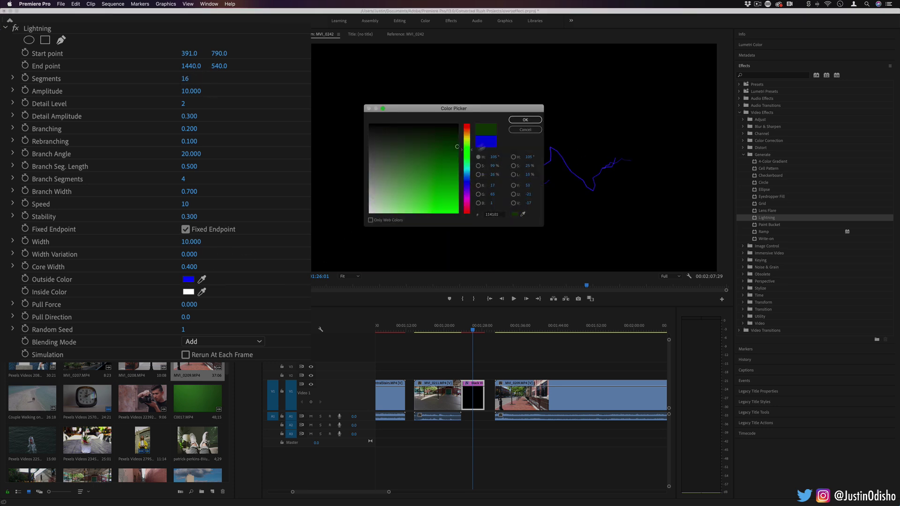
{"action": "left_click", "coordinate": [525, 120]}
{"action": "left_click_drag", "start_coordinate": [185, 205], "coordinate": [197, 204]}
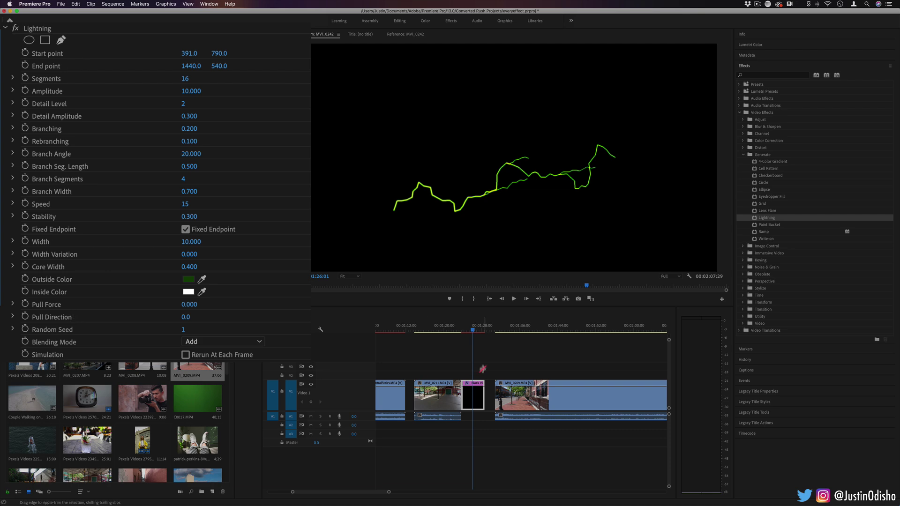
{"action": "left_click", "coordinate": [467, 330]}
{"action": "key", "text": "space"}
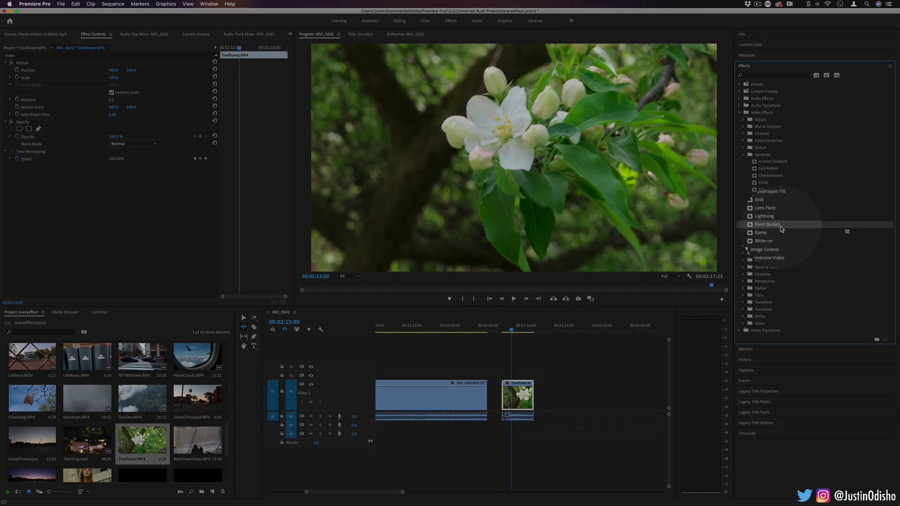
- Apply the Paint Bucket effect to the Treeflower.MP4 clip and set its Tolerance to 94
{"action": "double_click", "coordinate": [780, 226]}
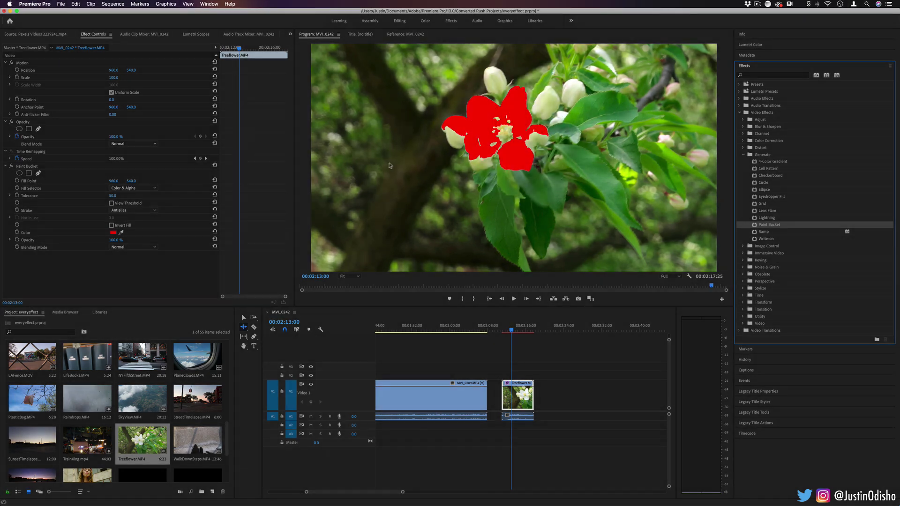
{"action": "left_click", "coordinate": [29, 181]}
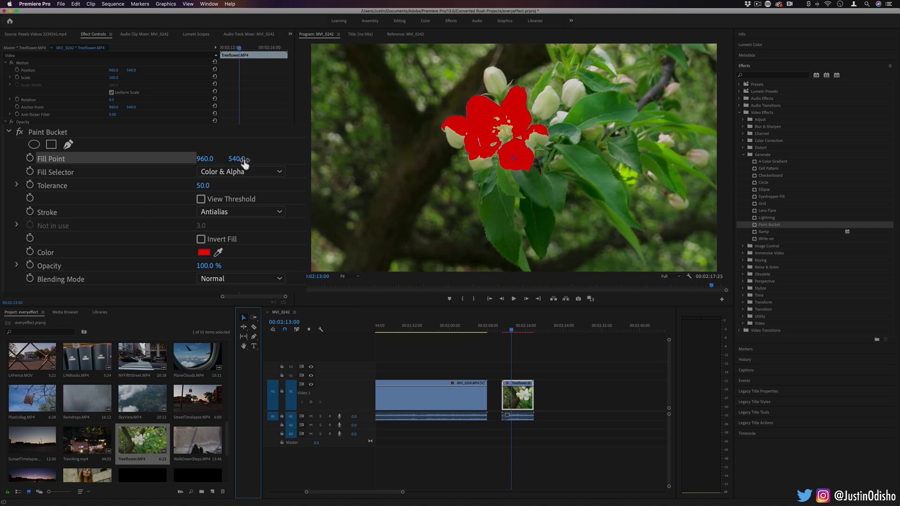
{"action": "left_click_drag", "start_coordinate": [205, 189], "coordinate": [208, 186]}
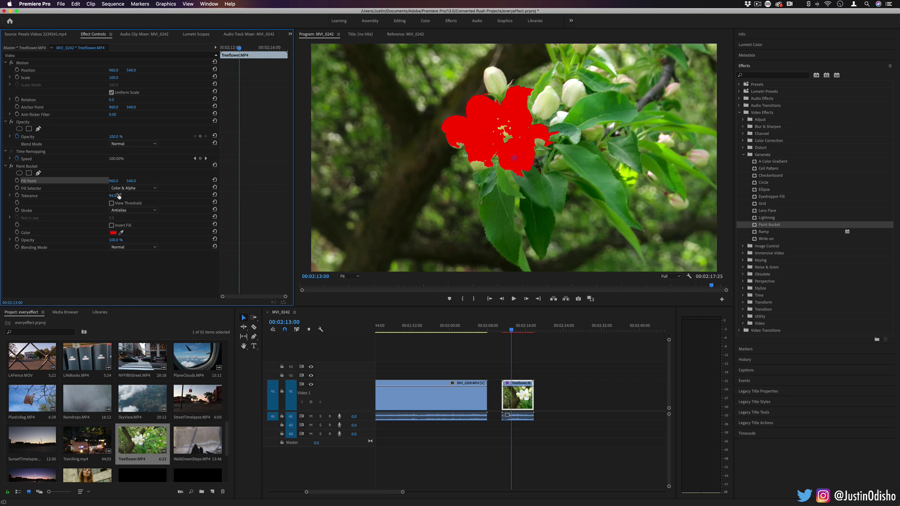
- Change the Paint Bucket fill Color on the flower to black
{"action": "left_click", "coordinate": [113, 233]}
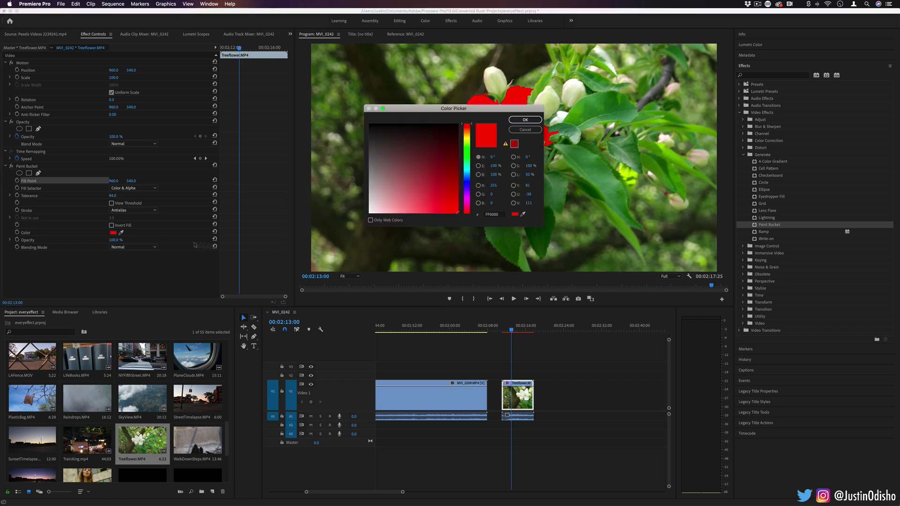
{"action": "left_click", "coordinate": [425, 124]}
{"action": "left_click", "coordinate": [526, 121]}
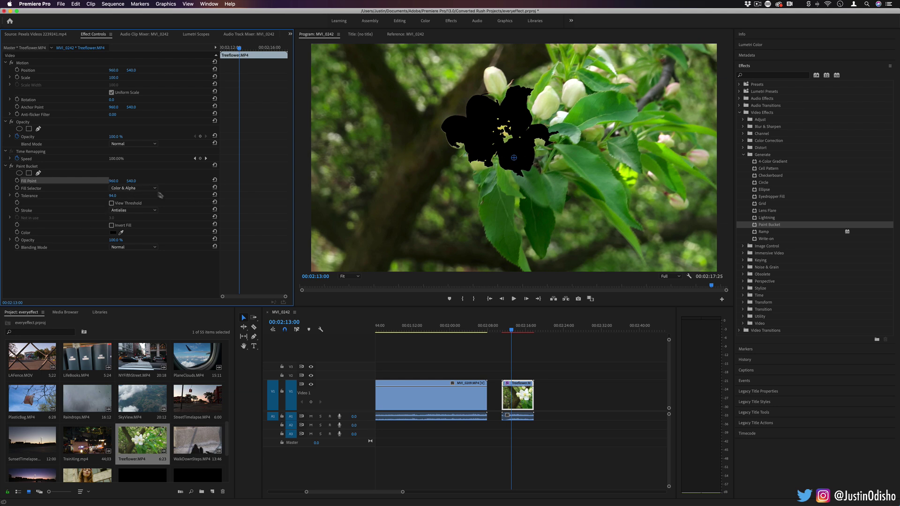
- Invert the Paint Bucket fill, scrub the Treeflower.MP4 clip to check the isolated flower, and fine-tune the Tolerance
{"action": "left_click", "coordinate": [111, 225]}
{"action": "left_click", "coordinate": [512, 328]}
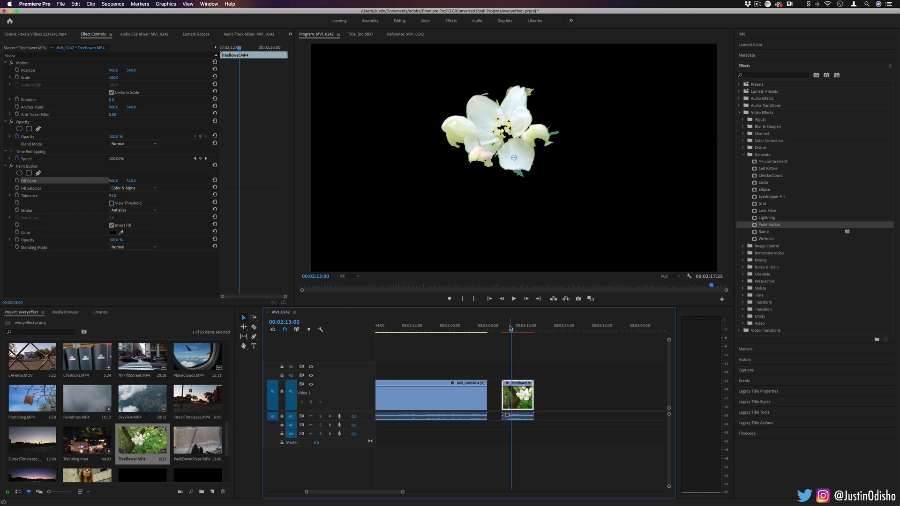
{"action": "left_click_drag", "start_coordinate": [509, 327], "coordinate": [513, 328]}
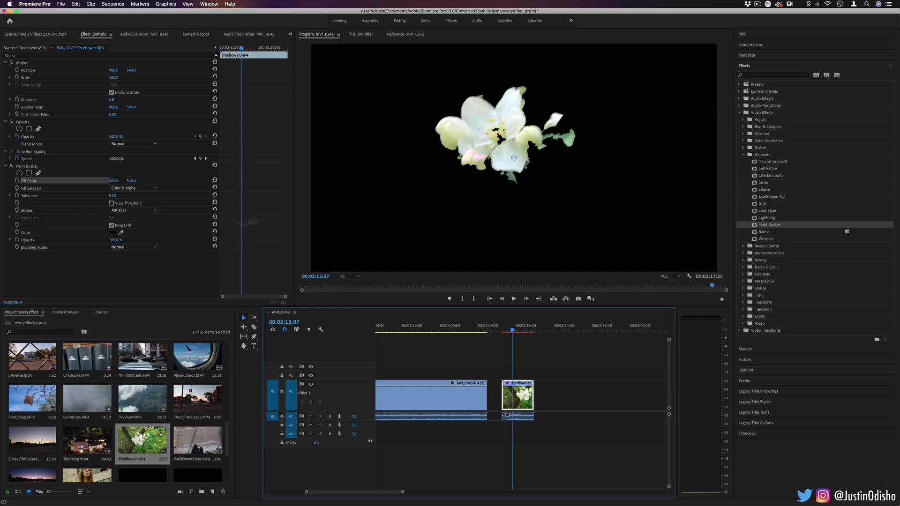
{"action": "left_click_drag", "start_coordinate": [112, 197], "coordinate": [122, 201]}
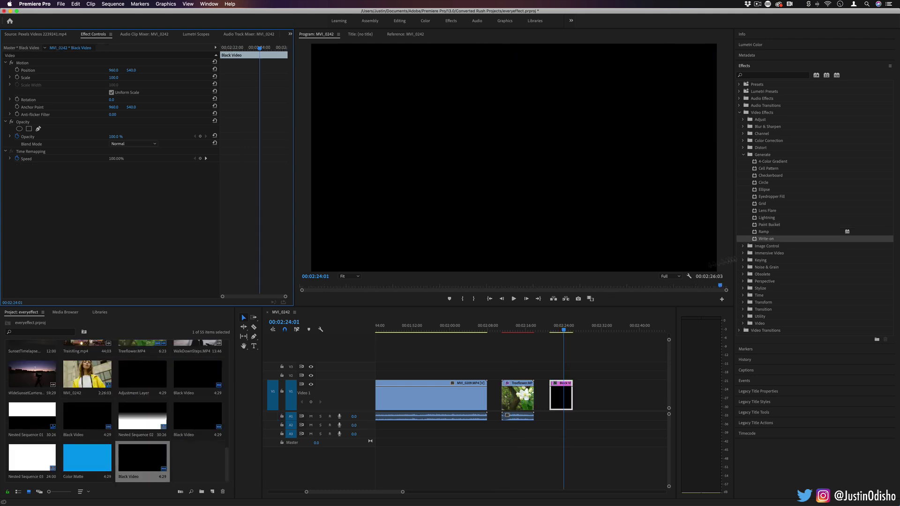
- Apply the Write-on effect to the Black Video clip and set its Brush Size to 31
{"action": "left_click_drag", "start_coordinate": [790, 241], "coordinate": [562, 395]}
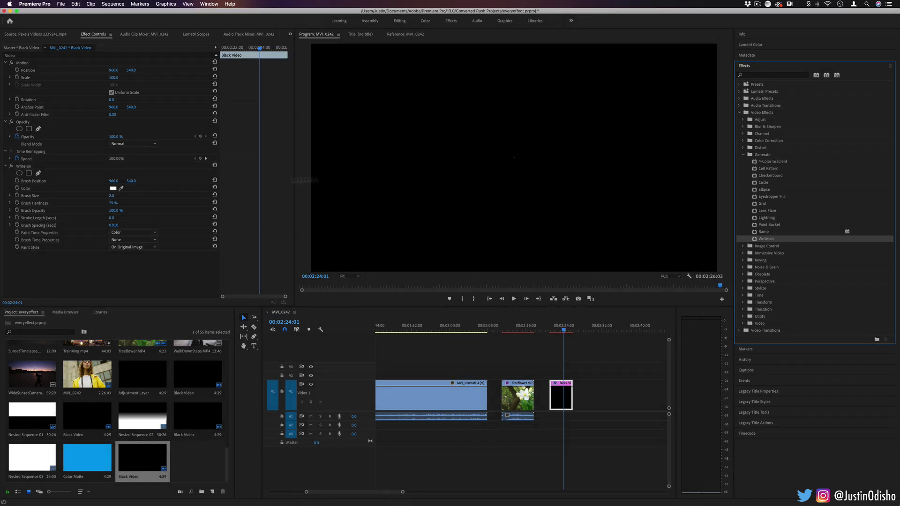
{"action": "left_click_drag", "start_coordinate": [111, 195], "coordinate": [125, 196]}
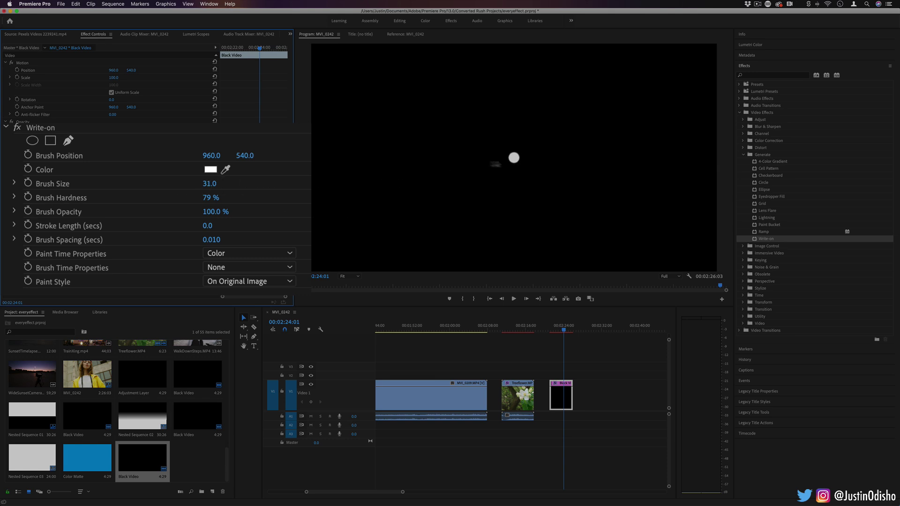
- Animate the Write-on Brush Position with keyframes from 960, 540 at 00:02:24:01 to 1699, 540 at 00:02:24:25
{"action": "left_click", "coordinate": [28, 156]}
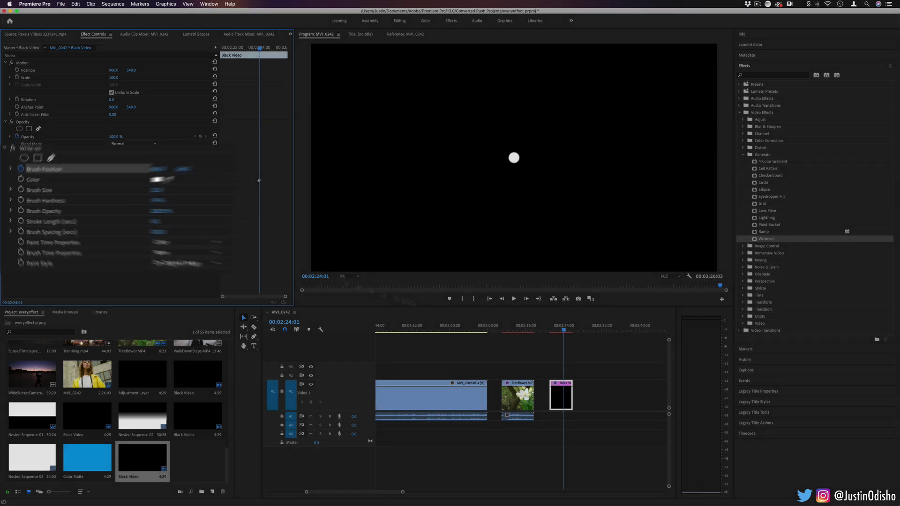
{"action": "key", "text": "space"}
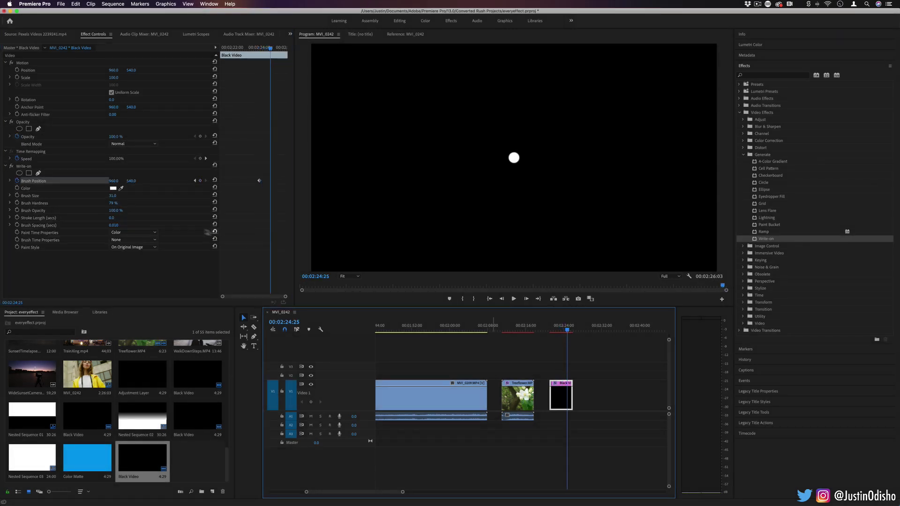
{"action": "left_click_drag", "start_coordinate": [115, 181], "coordinate": [177, 181]}
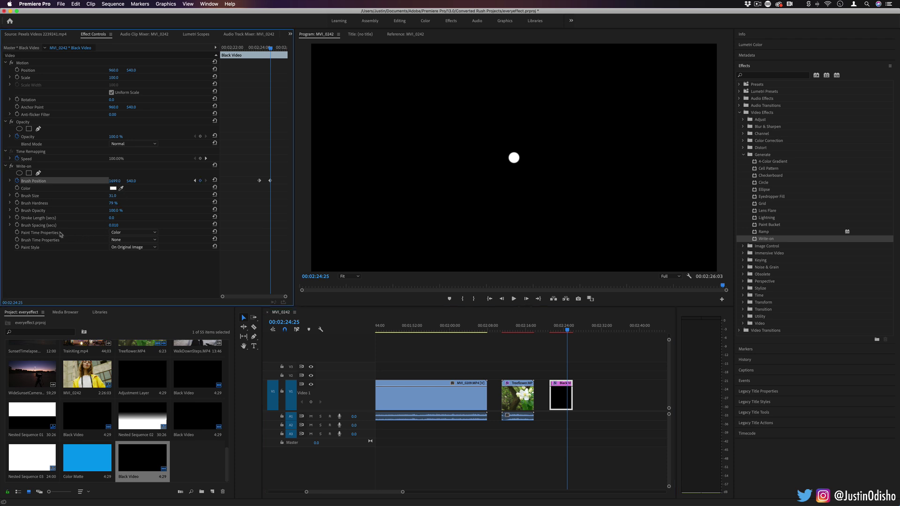
- Set the Write-on Stroke Length to 2.0 seconds and its Color to red, and preview the stroke around its keyframes
{"action": "left_click_drag", "start_coordinate": [111, 219], "coordinate": [114, 220]}
{"action": "left_click", "coordinate": [124, 219]}
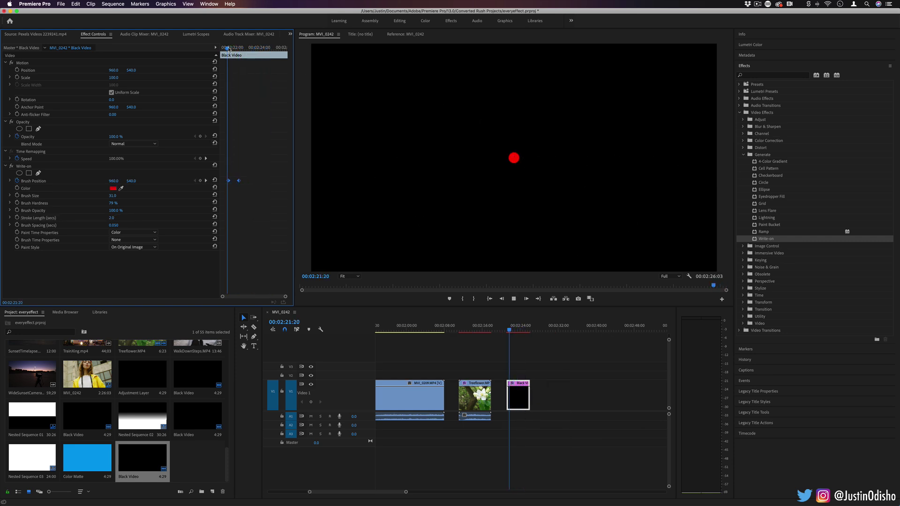
{"action": "key", "text": "space"}
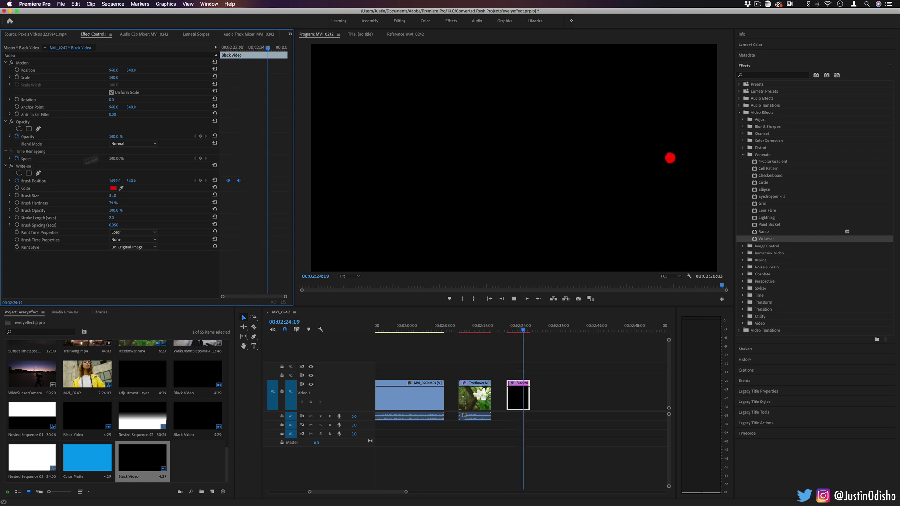
{"action": "left_click", "coordinate": [234, 49]}
{"action": "left_click", "coordinate": [228, 48]}
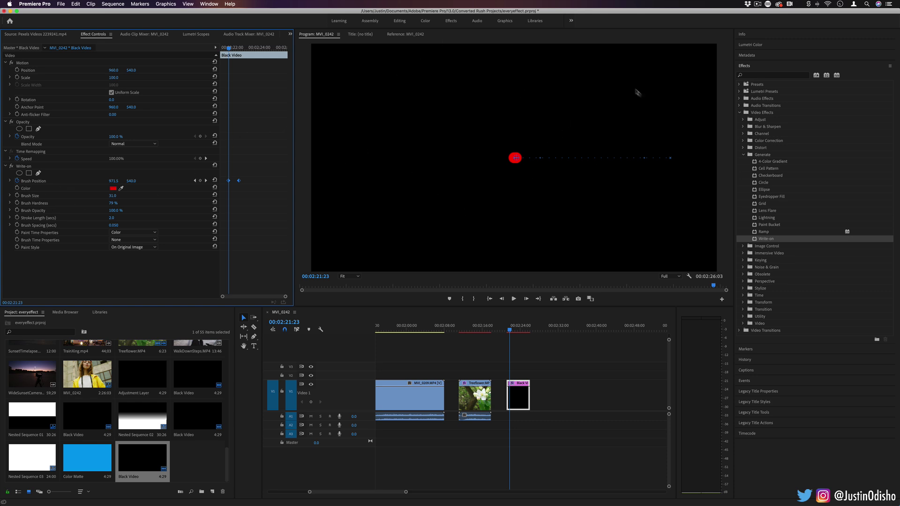
- Collapse the Generate effects folder and expand the Image Control folder
{"action": "left_click", "coordinate": [768, 239]}
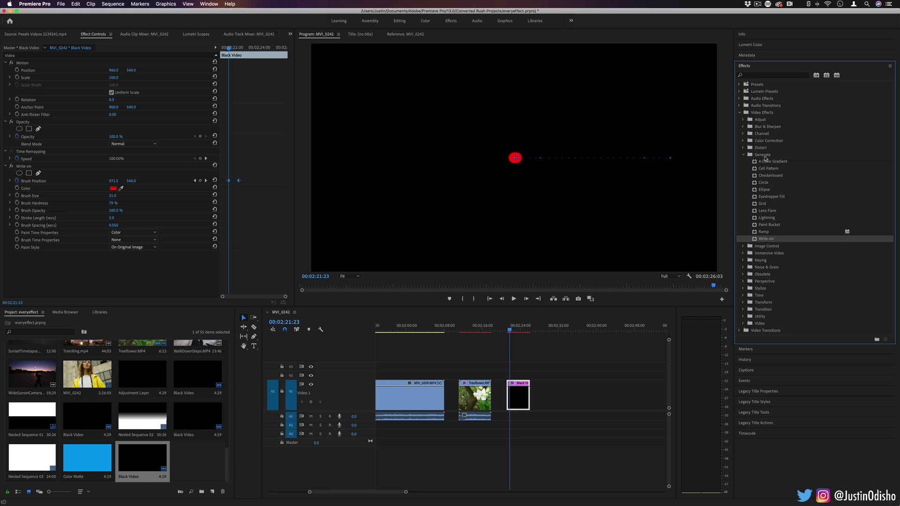
{"action": "left_click", "coordinate": [764, 157]}
{"action": "left_click", "coordinate": [744, 154]}
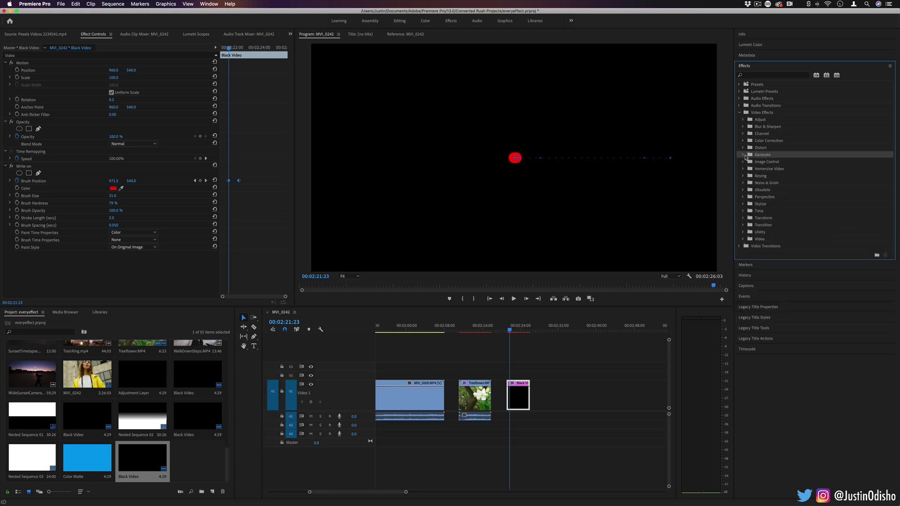
{"action": "left_click", "coordinate": [743, 162]}
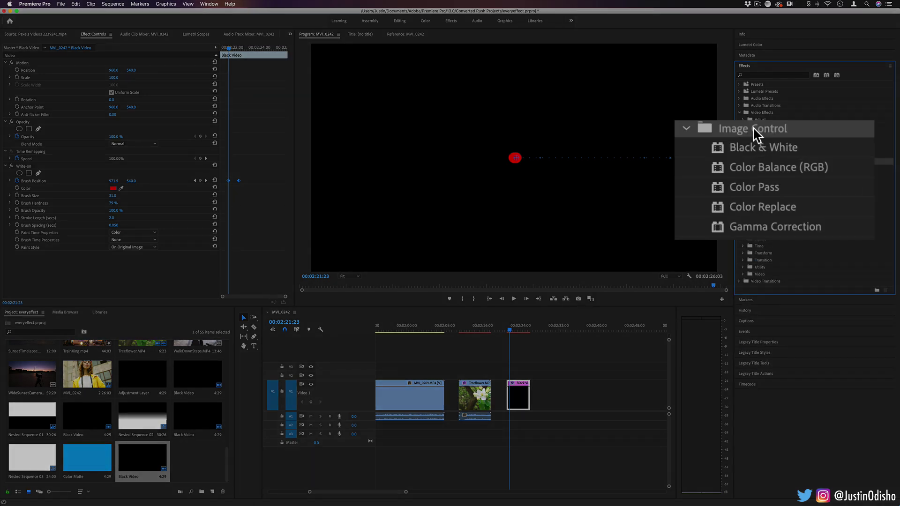